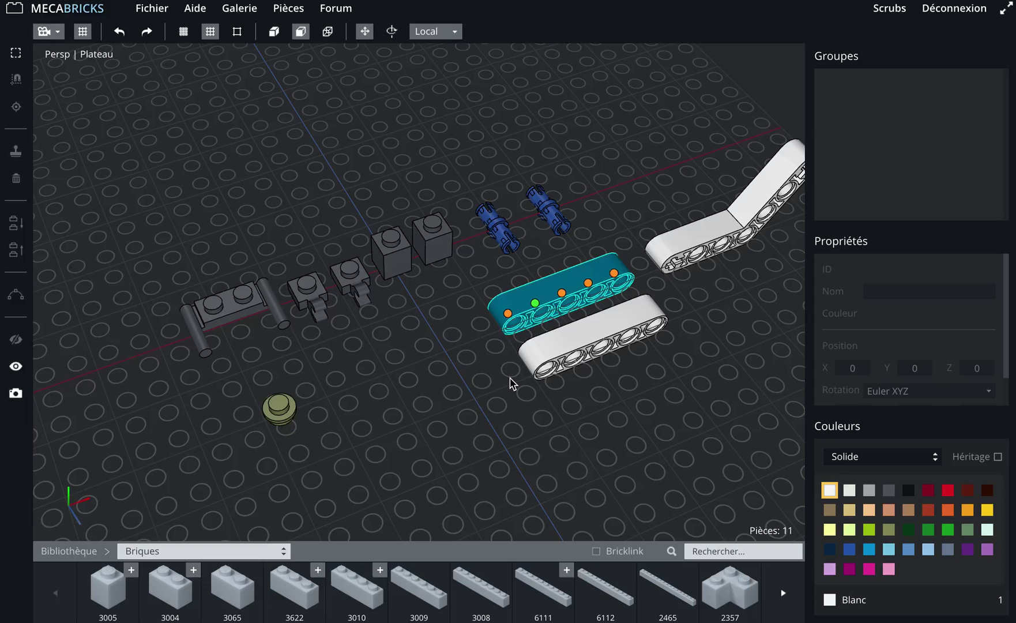
Snap the clip of the 1X1 clip plate nearest the double-bar plate onto the bar farthest from the 1X1 bricks.
right_click_drag(444, 422, 544, 423)
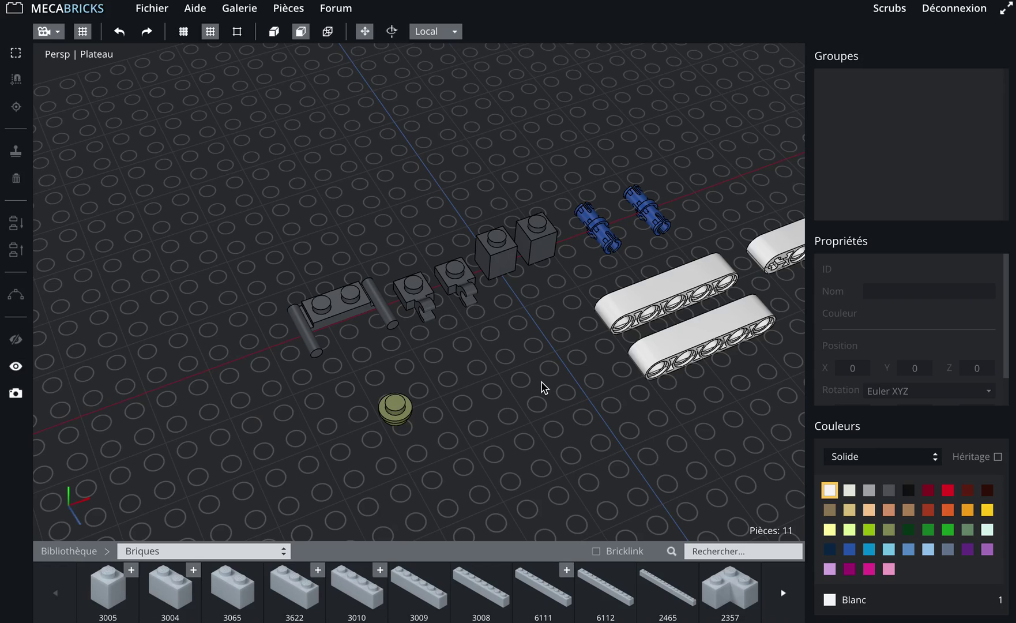
scroll(544, 380, "up", 4)
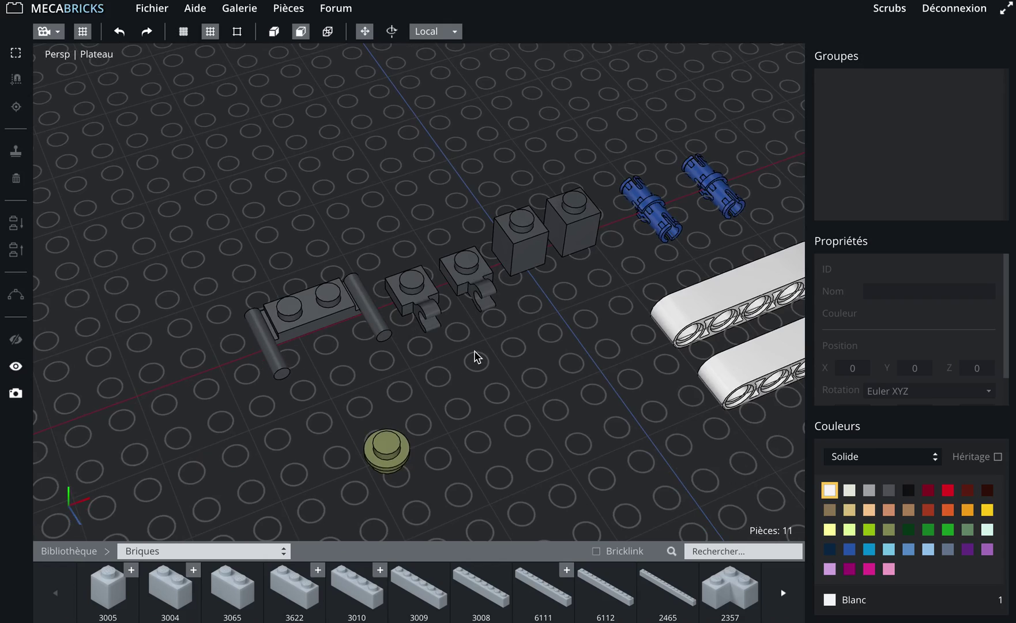
left_click(431, 306)
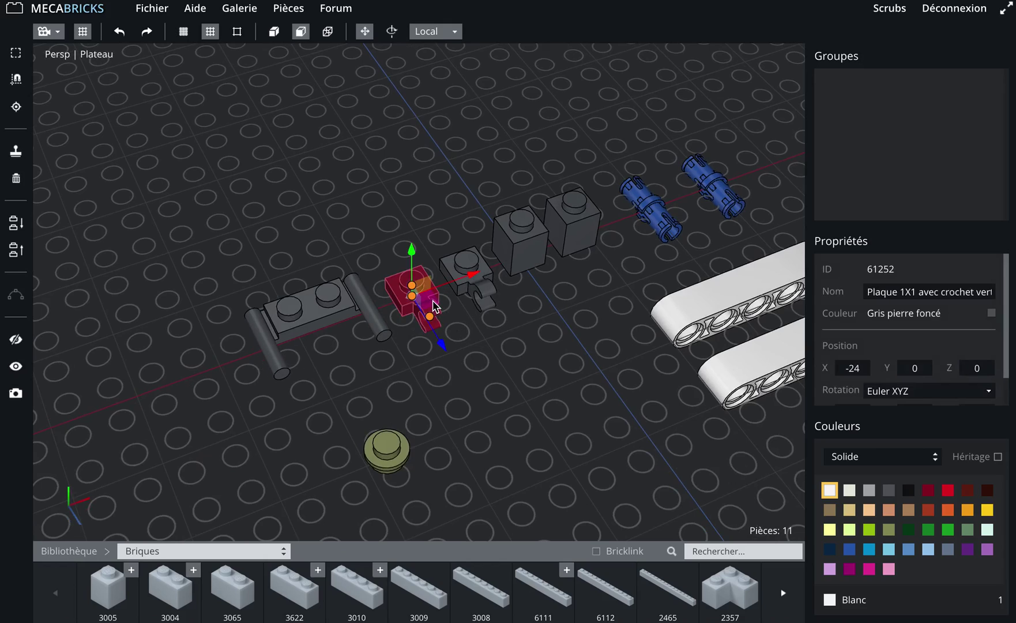
scroll(434, 306, "up", 1)
scroll(433, 306, "up", 1)
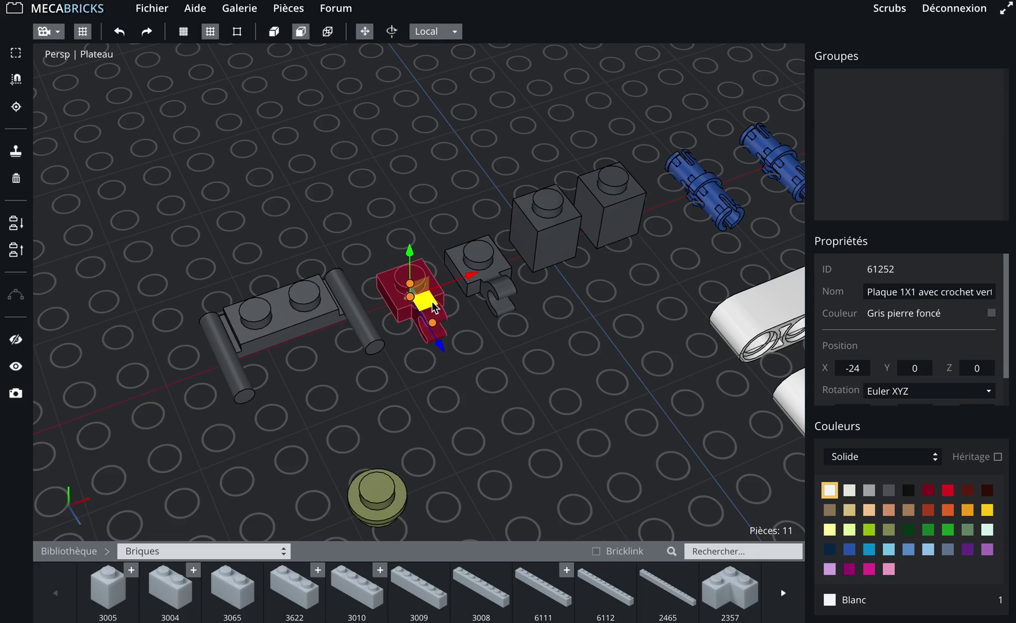
left_click(433, 322)
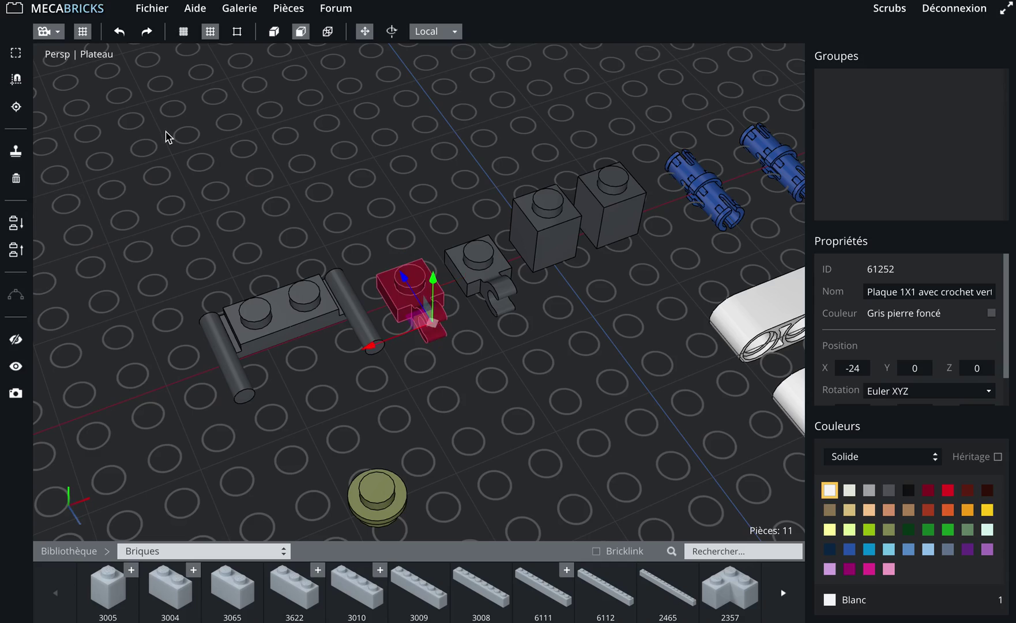
left_click(16, 81)
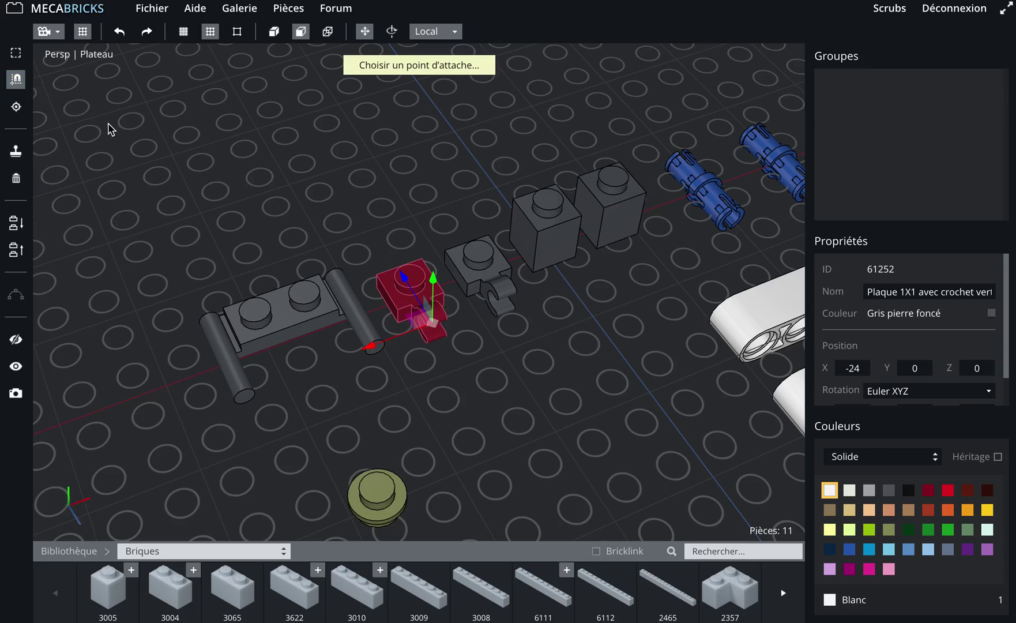
left_click(227, 361)
Slide the attached clip plate along its bar toward the bar's free end, to Z position 4.
right_click_drag(442, 377, 439, 340)
left_click_drag(441, 326, 479, 346)
left_click_drag(304, 406, 331, 415)
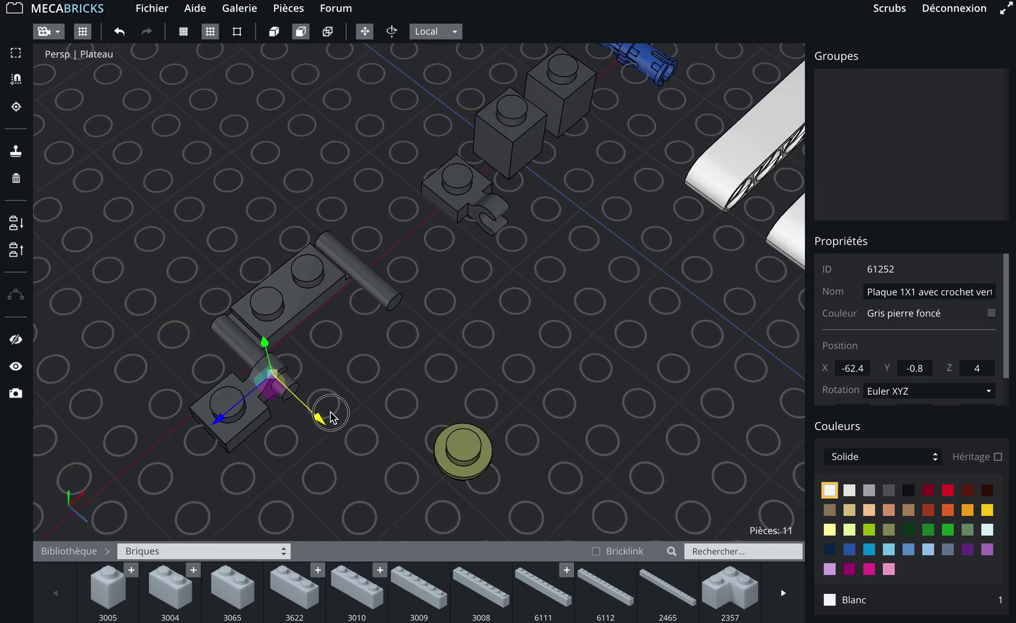
Snap the remaining 1X1 clip plate by its clip onto the other bar of the double-bar plate.
right_click_drag(552, 373, 521, 354)
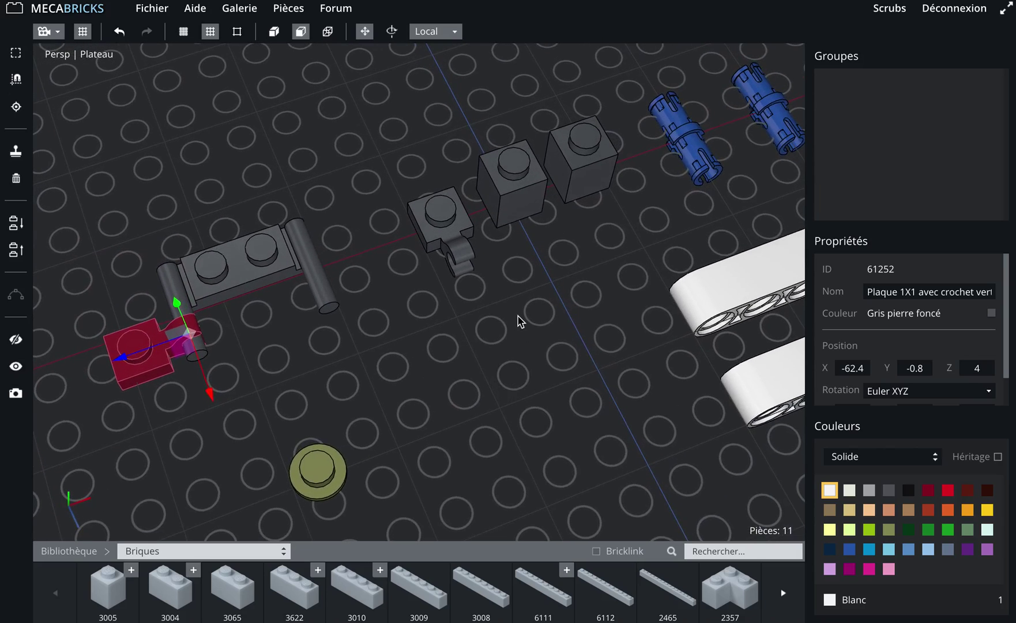
left_click(460, 257)
mouse_move(484, 374)
right_mouse_down()
mouse_move(517, 363)
mouse_move(468, 364)
right_mouse_up()
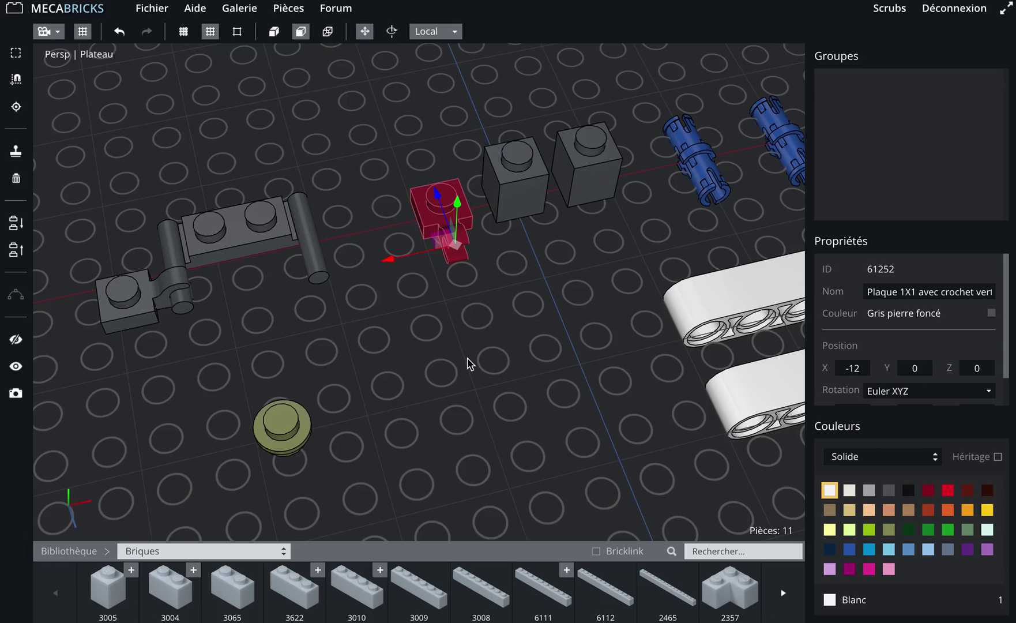
key("s")
mouse_move(319, 261)
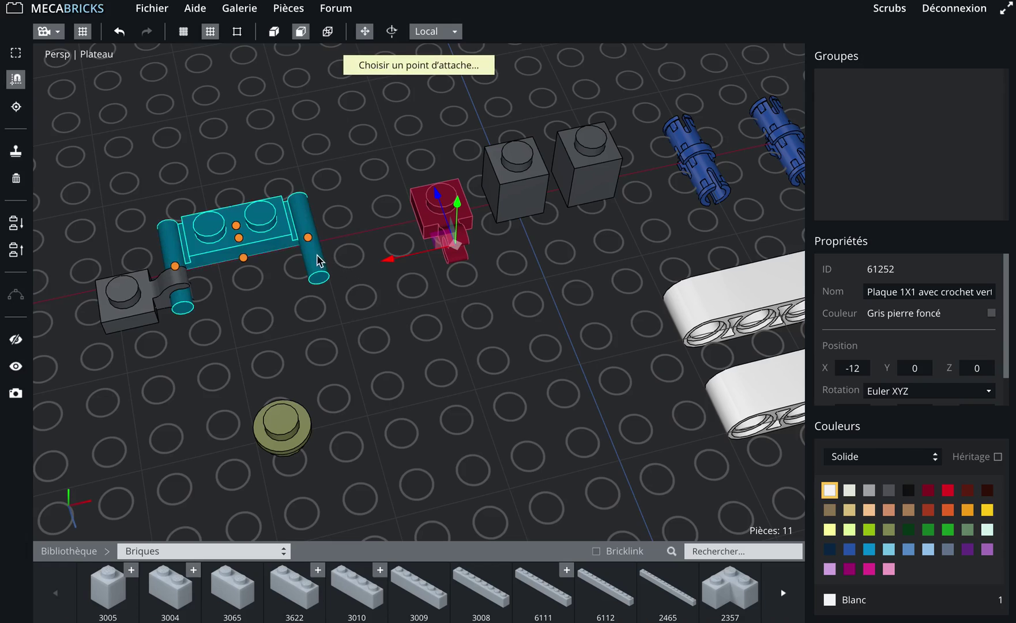
left_click(309, 238)
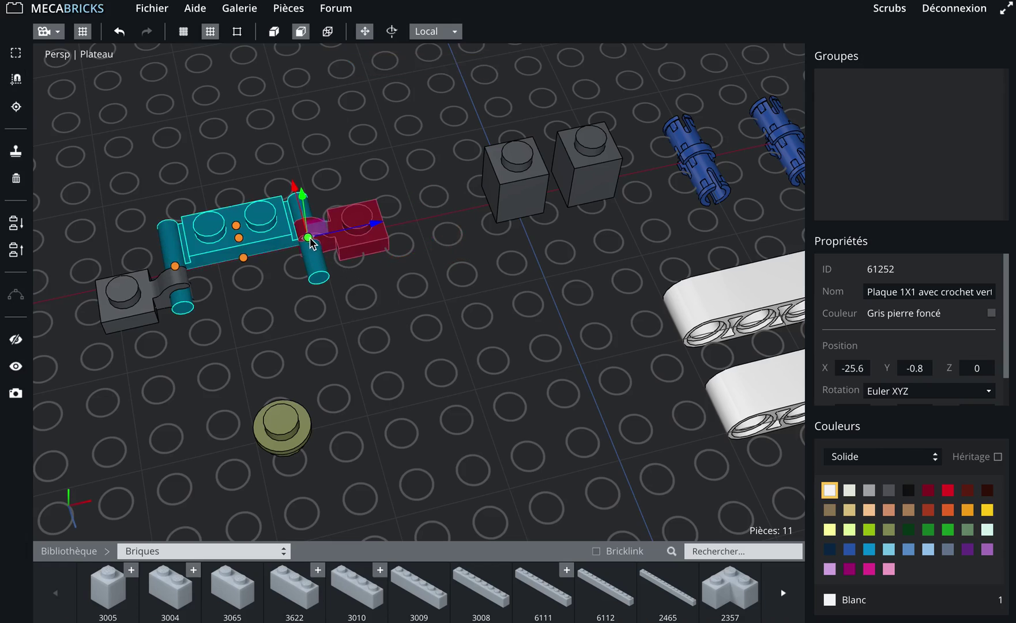
Slide the second clip plate along its bar to Z position 4 and deselect it.
right_click_drag(309, 237, 535, 385)
middle_click_drag(430, 385, 474, 277)
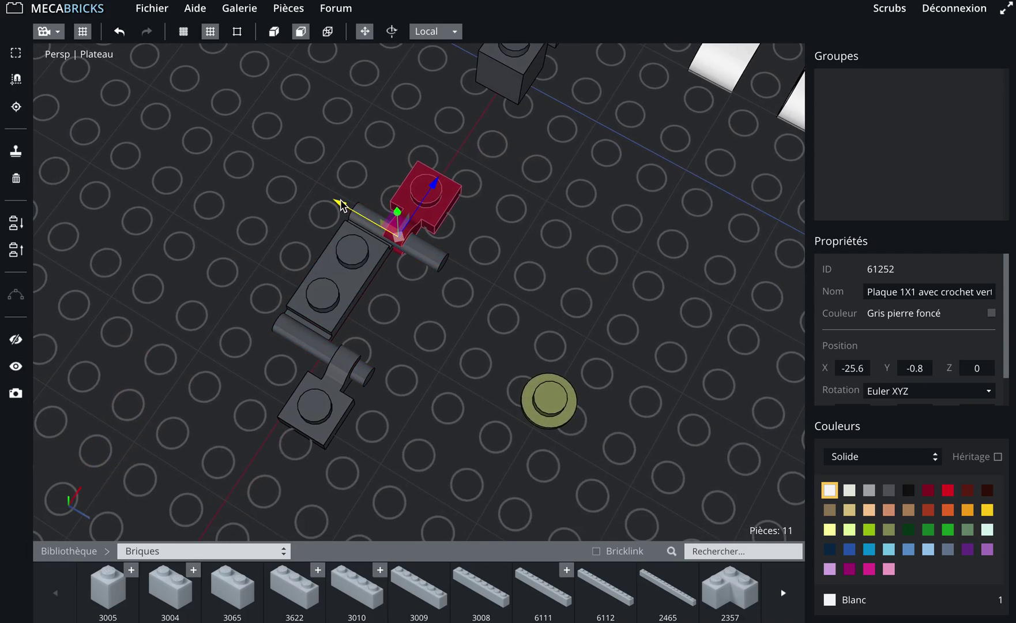
left_click_drag(352, 204, 361, 209)
middle_click_drag(590, 286, 546, 329)
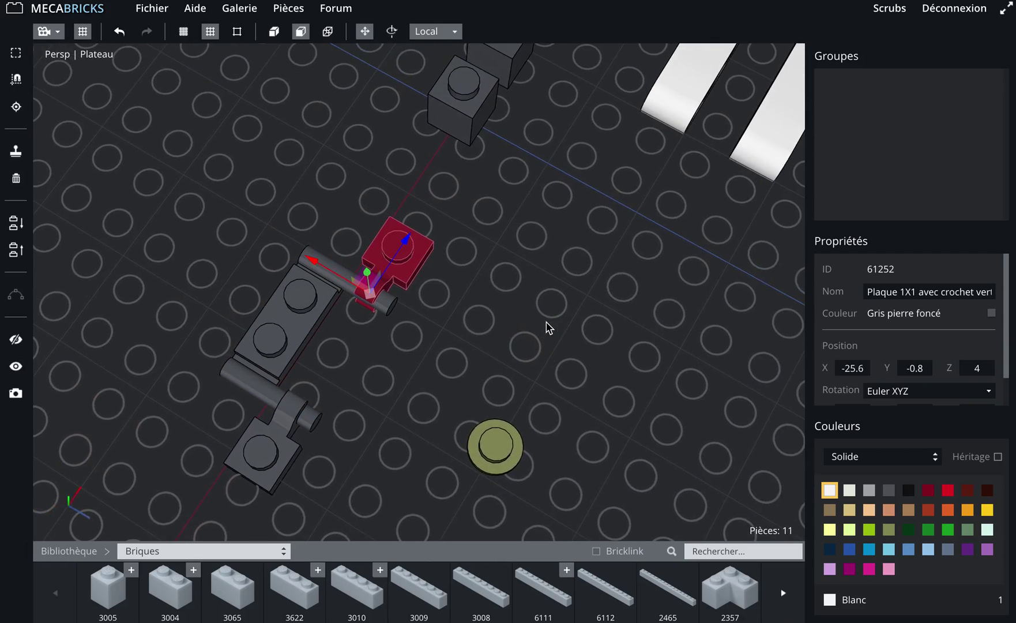
scroll(559, 314, "down", 3)
right_click_drag(563, 320, 478, 340)
left_click(506, 369)
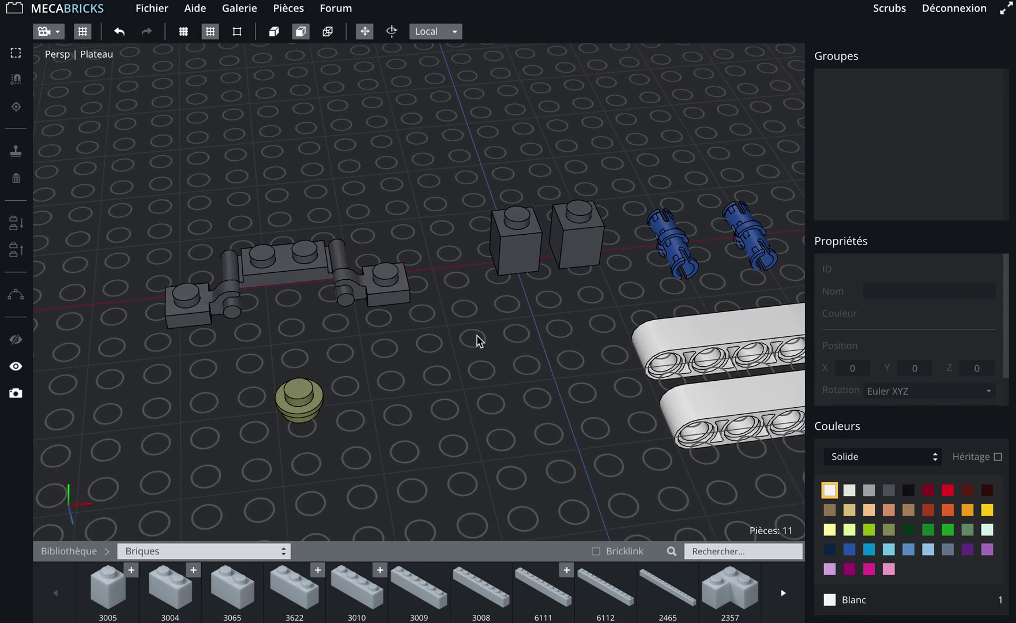
Snap one of the two dark grey 1X1 bricks onto the stud of each attached clip plate.
left_click(516, 264)
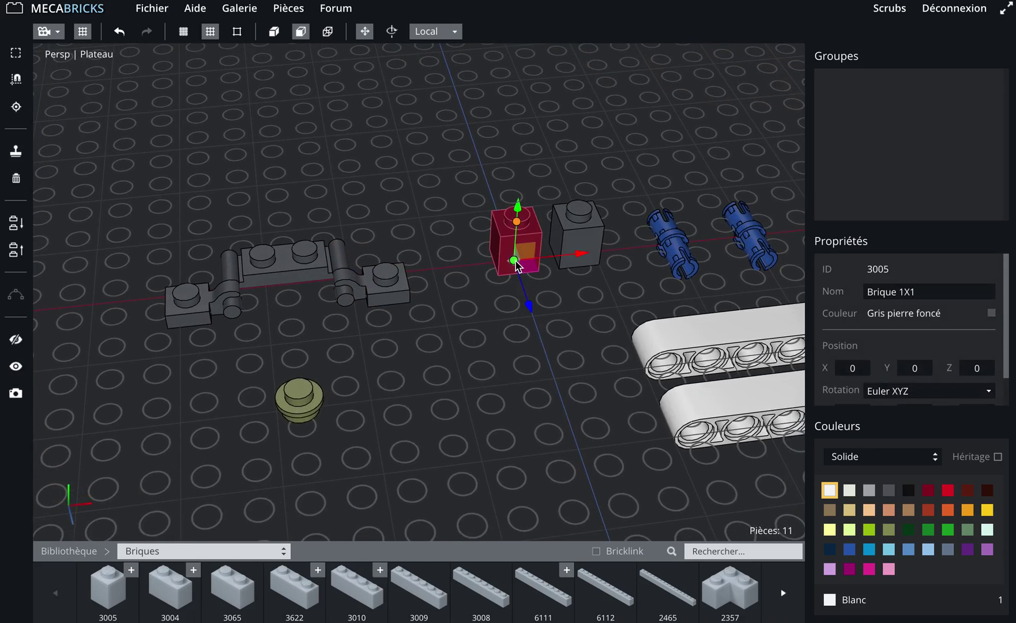
key("s")
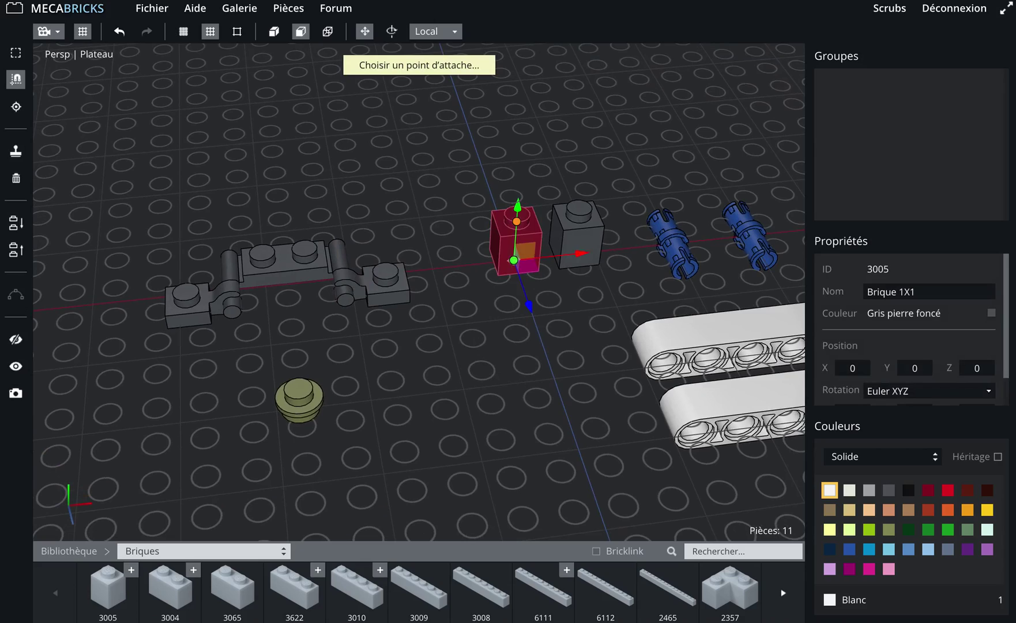
left_click(387, 282)
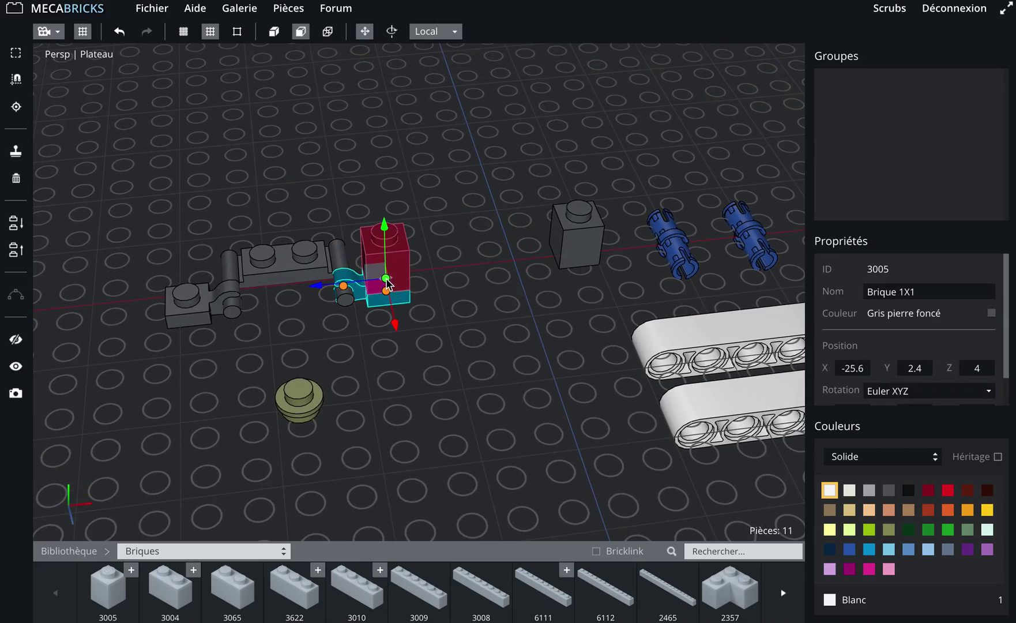
left_click(575, 259)
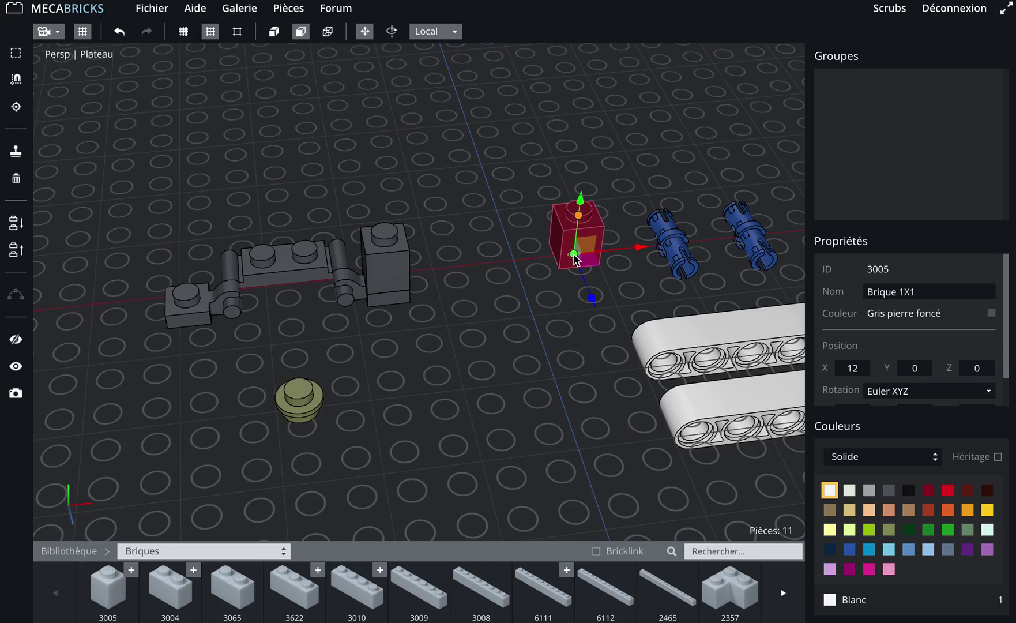
key("a")
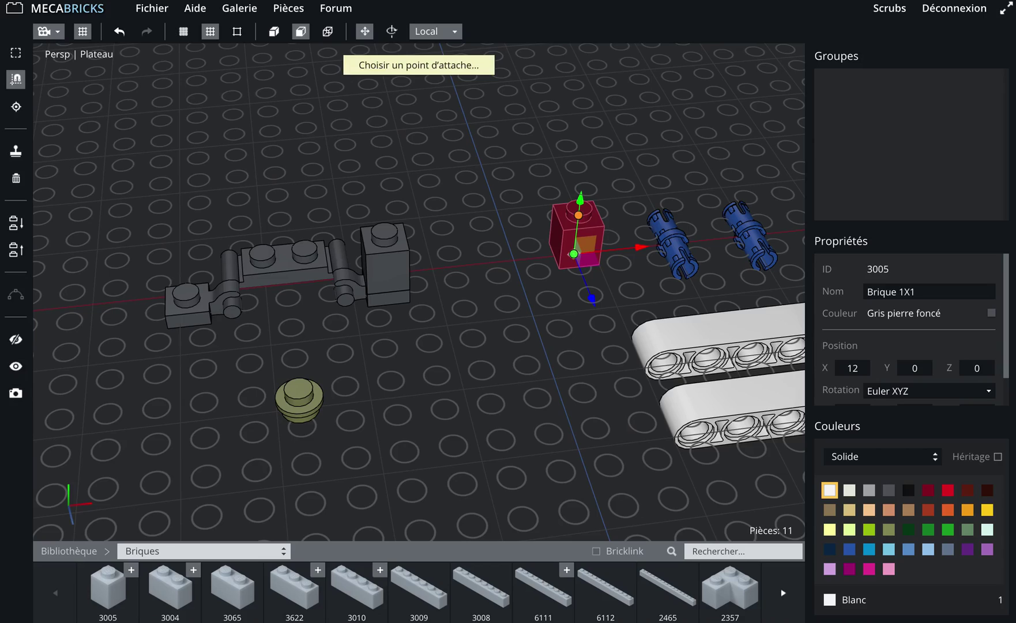
left_click(188, 304)
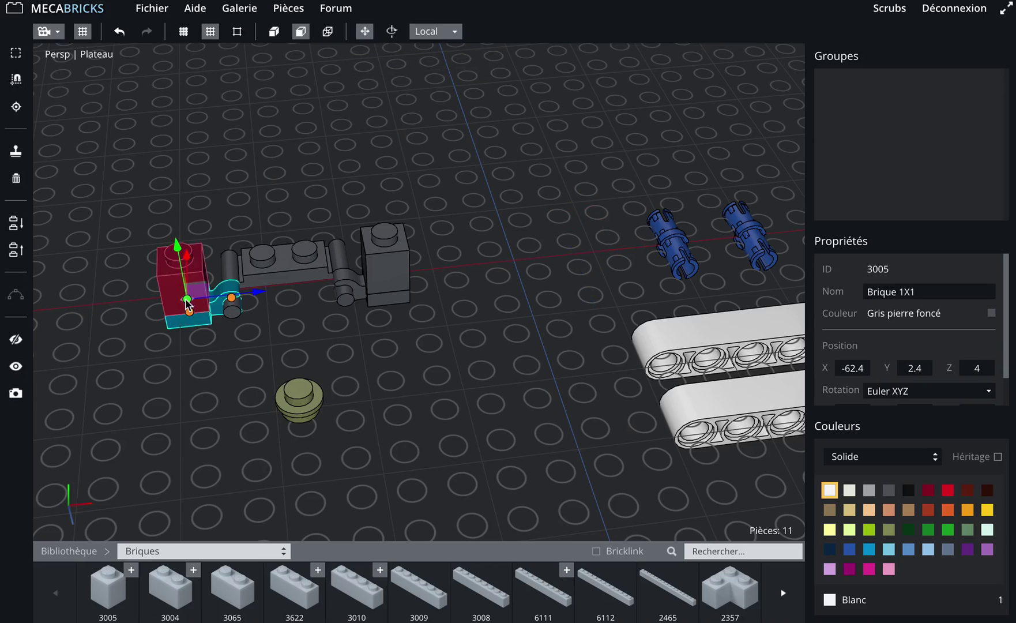
Select the brick and clip plate on the first bar together and make the clip's connection point their pivot.
middle_click_drag(413, 354, 516, 399)
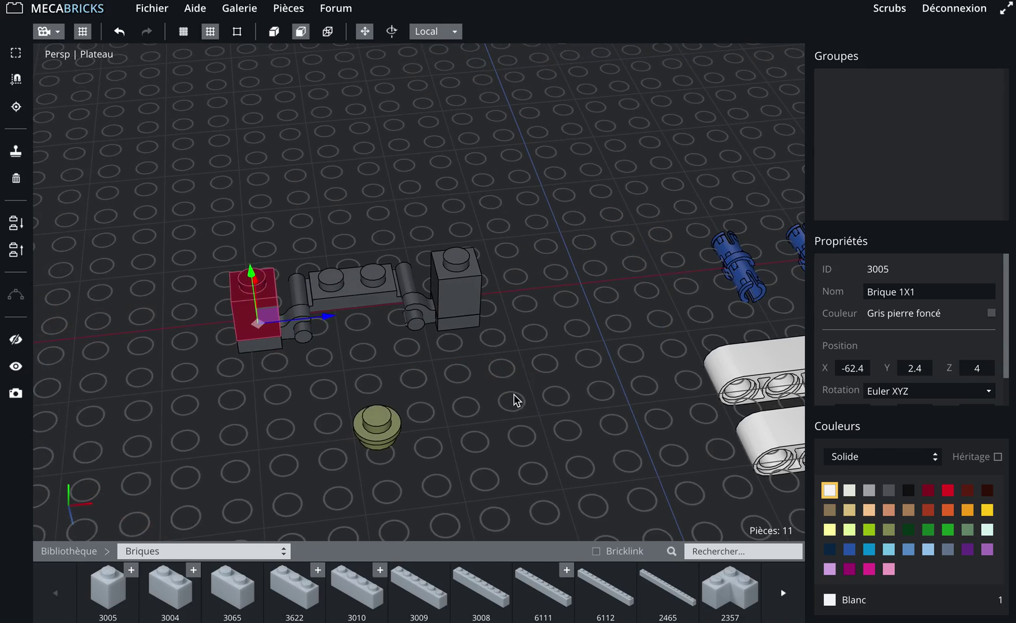
right_click_drag(510, 407, 522, 386)
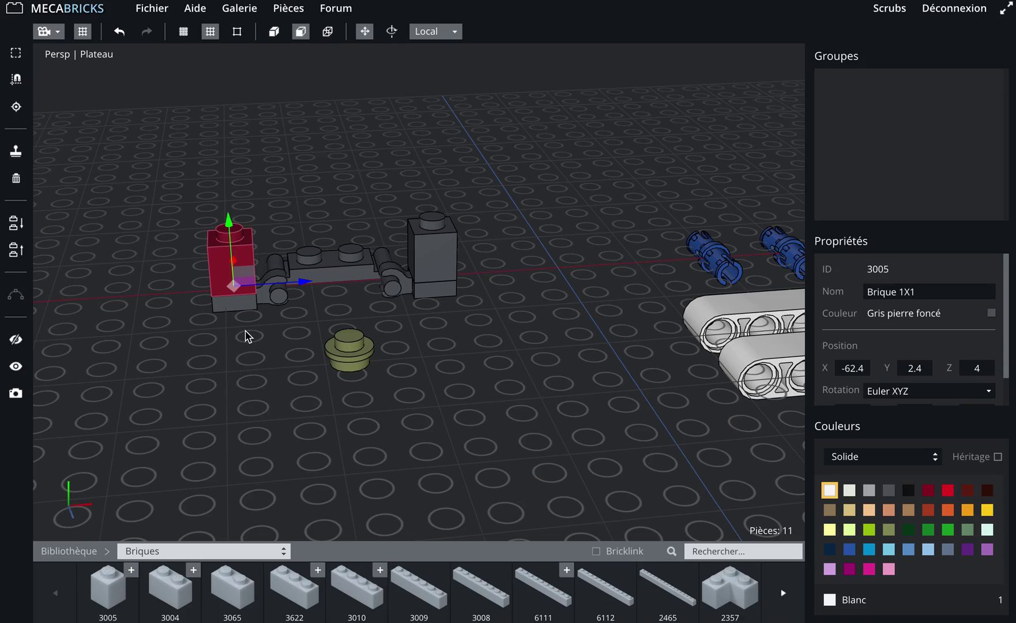
left_click(254, 303, "shift")
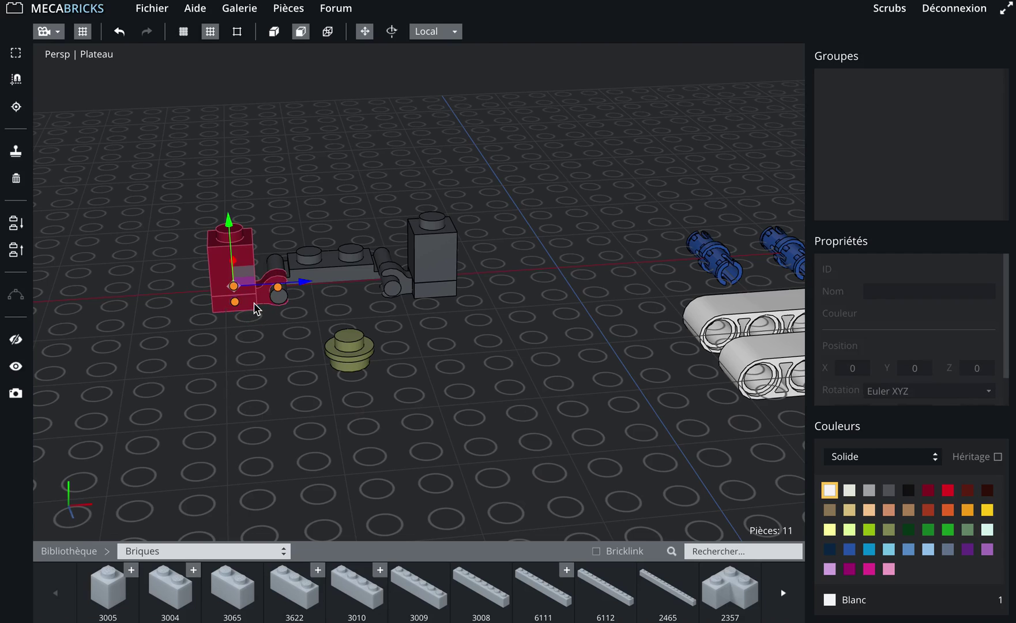
right_click_drag(454, 335, 338, 375)
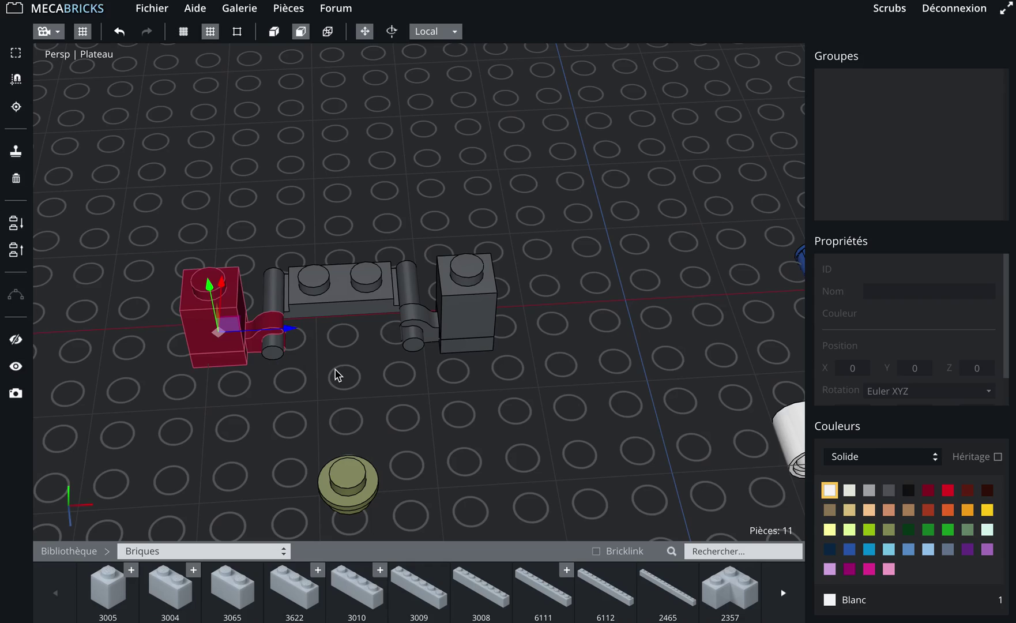
left_click(273, 337)
middle_click_drag(353, 387, 371, 381)
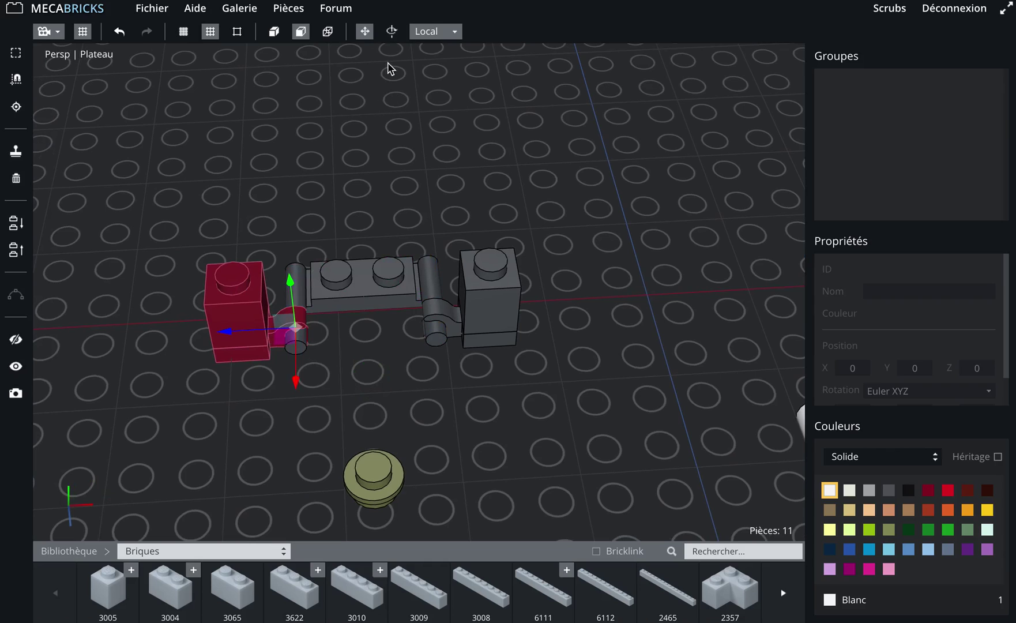
Rotate the selected brick and clip plate around the bar so they tilt inward toward the double-bar plate.
left_click(391, 36)
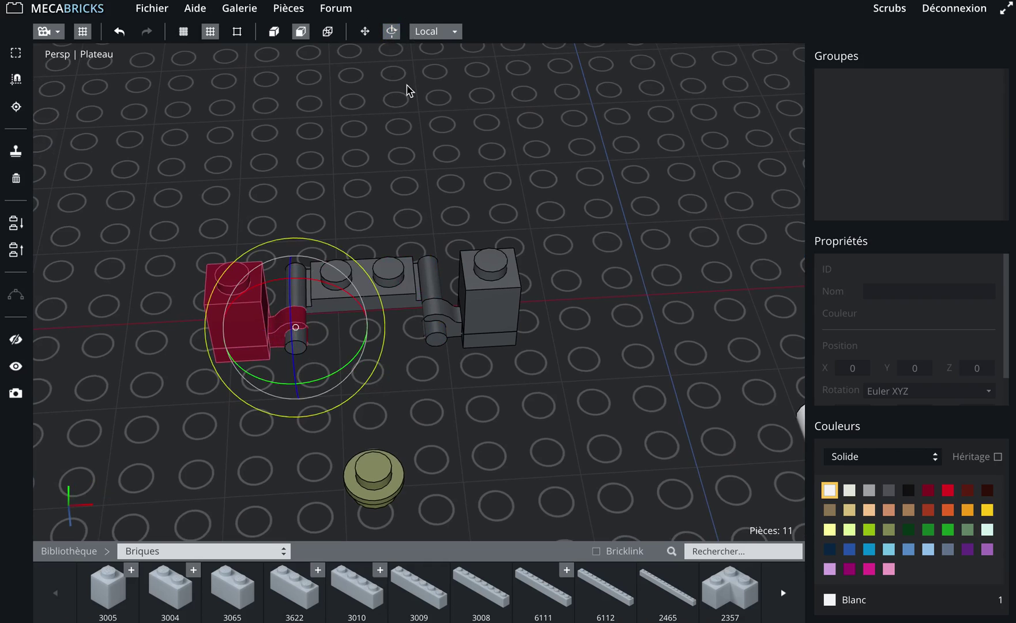
mouse_move(418, 194)
right_mouse_down()
mouse_move(452, 165)
mouse_move(420, 200)
right_mouse_up()
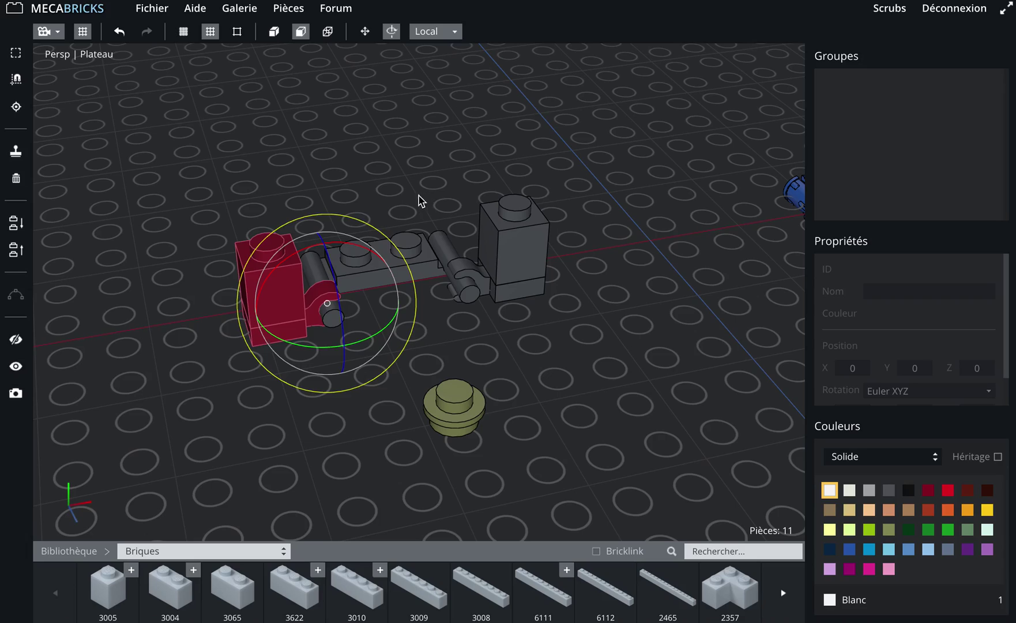
left_click_drag(338, 245, 369, 249)
Switch to the fine grid, rotate the selected pair back to a slighter inward tilt around the bar, and deselect it.
left_click(183, 31)
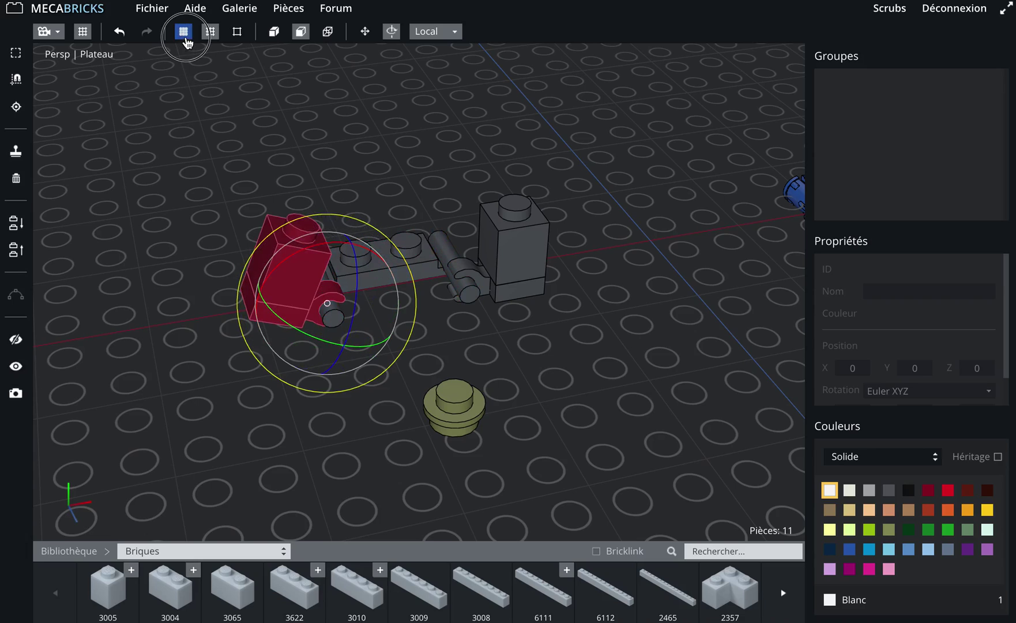
left_click_drag(584, 462, 534, 417)
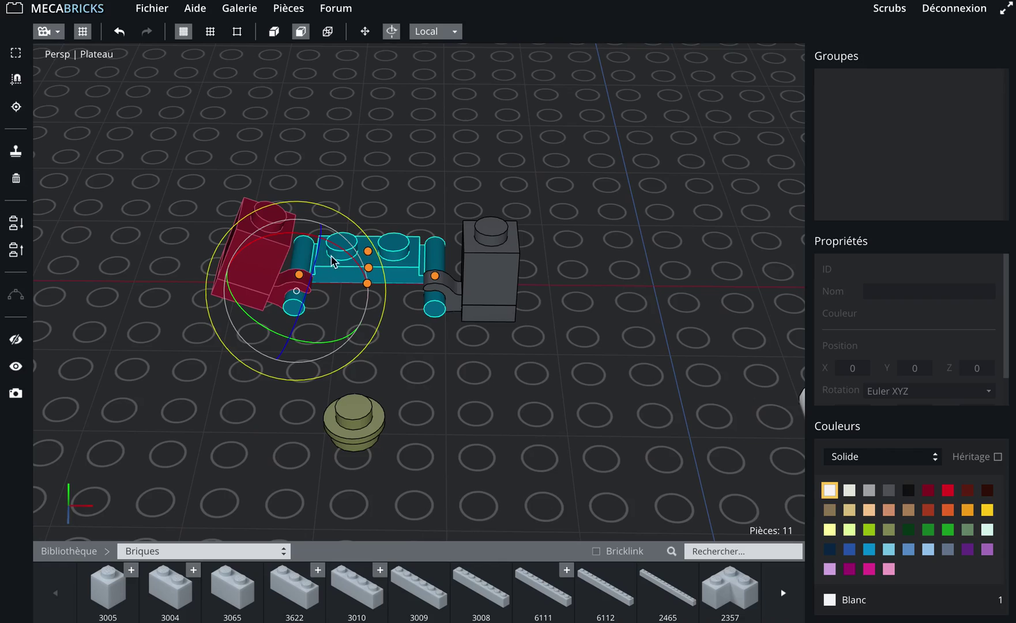
mouse_move(335, 247)
left_mouse_down()
mouse_move(287, 236)
mouse_move(300, 285)
mouse_move(379, 272)
mouse_move(324, 244)
mouse_move(323, 254)
left_mouse_up()
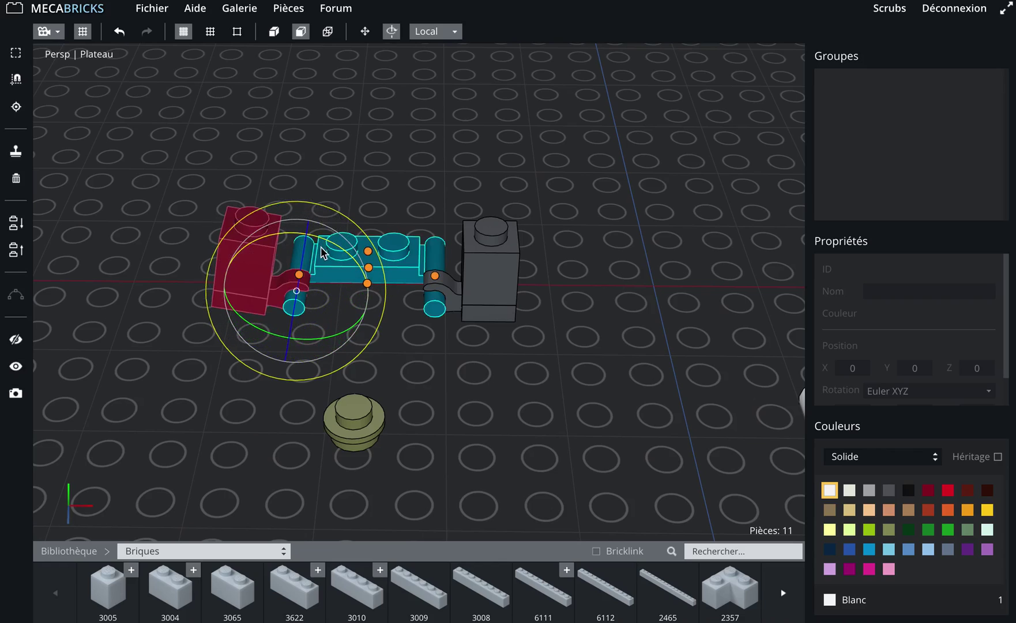
left_click(530, 366)
Select the clip plate and brick on the other bar, pivot them at the clip, and rotate them outward around the bar.
right_click_drag(528, 367, 472, 408)
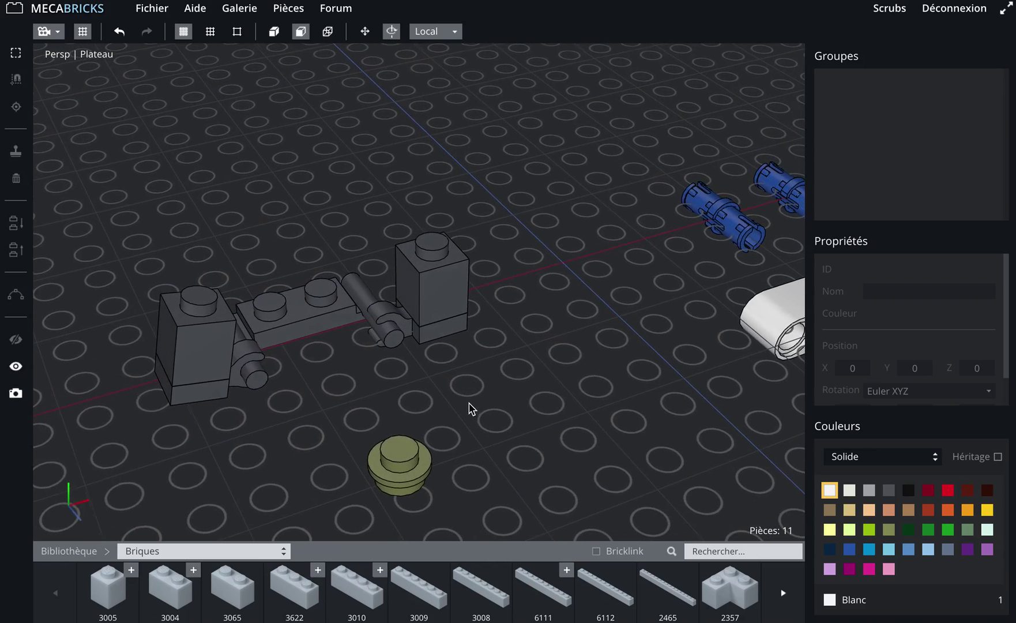
left_click(452, 340)
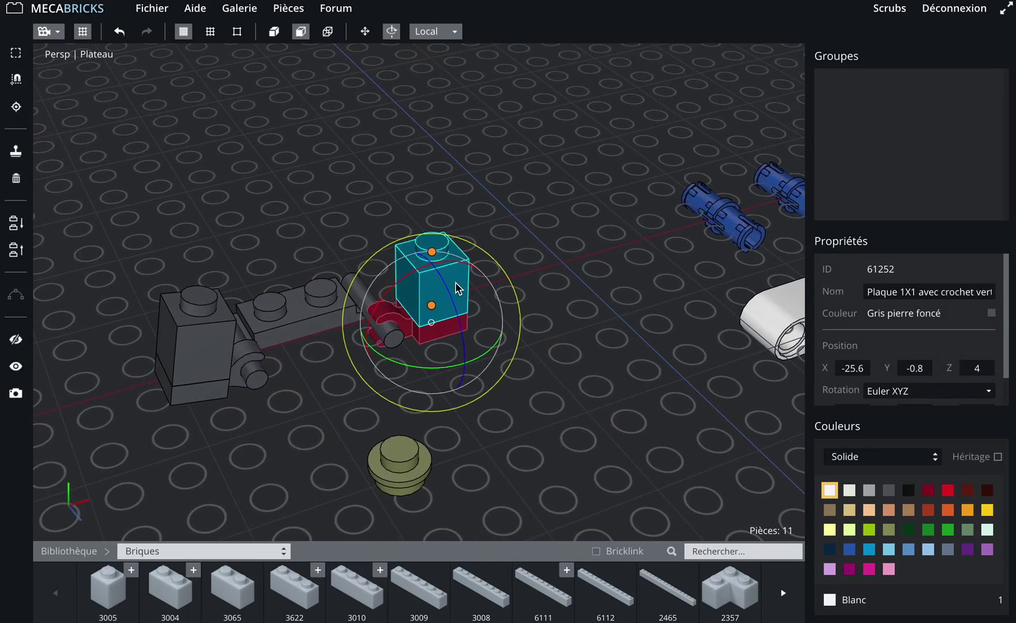
left_click(455, 287, "shift")
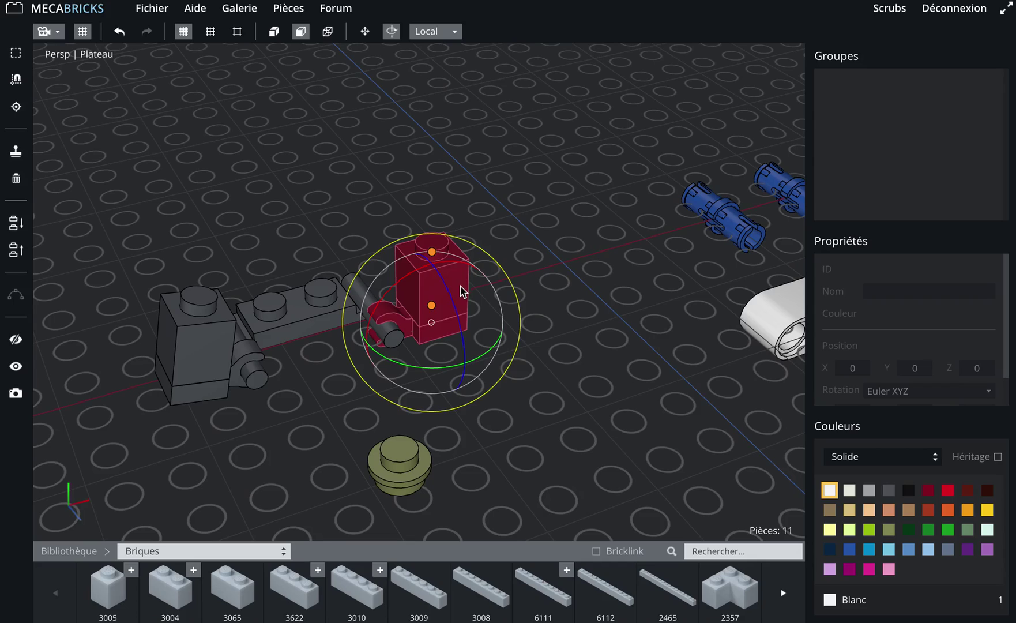
left_click(385, 328)
left_click_drag(385, 328, 451, 276)
right_click_drag(510, 431, 558, 404)
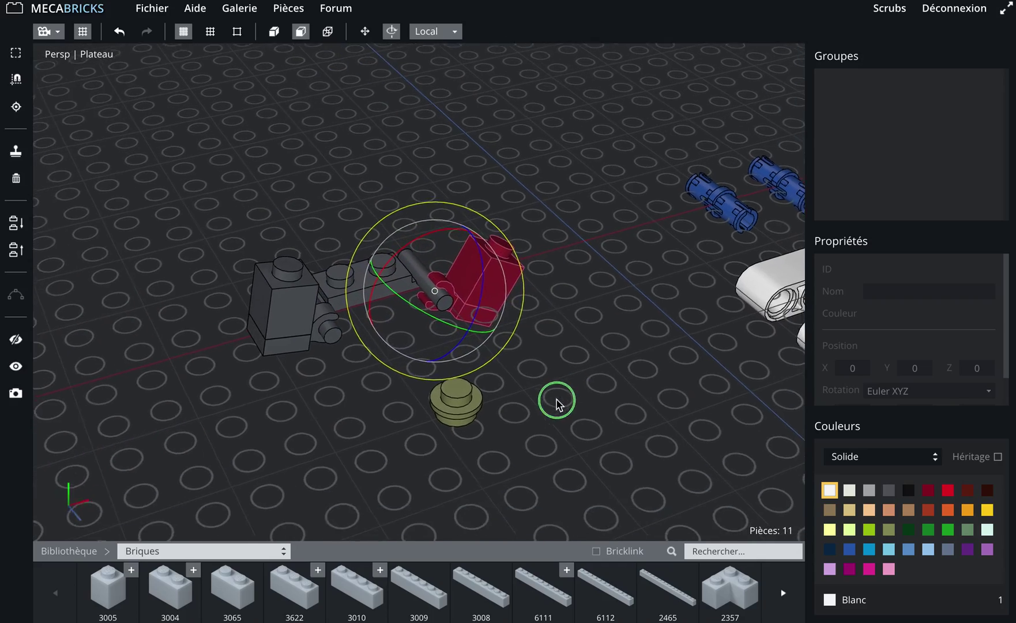
left_click_drag(581, 404, 518, 424)
right_click_drag(449, 445, 549, 384)
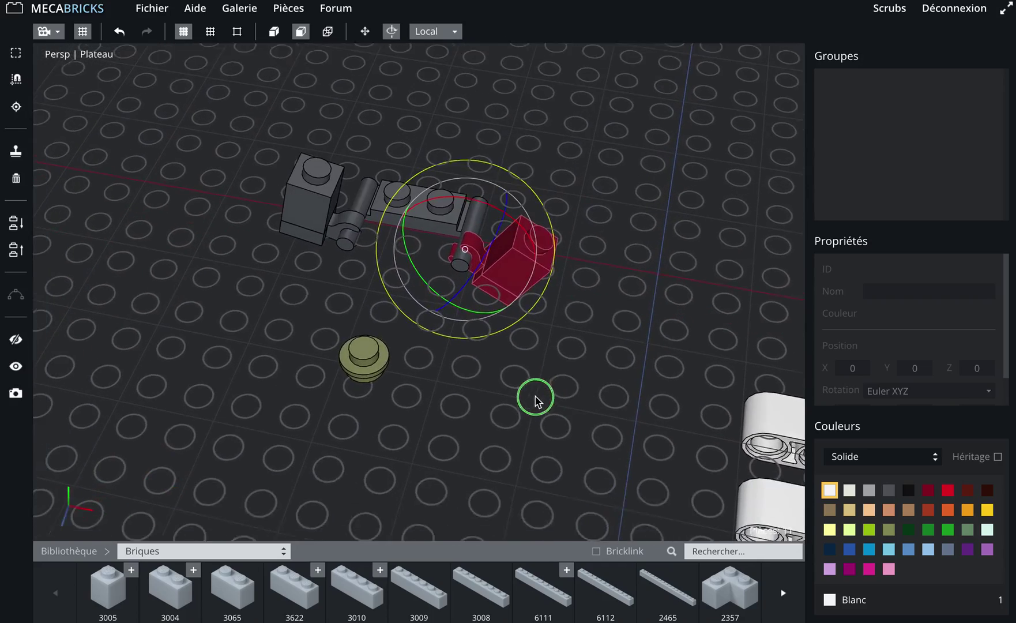
Deselect the rotated pair and select the whole hinged assembly of double-bar plate, clip plates and bricks together.
scroll(538, 390, "down", 3)
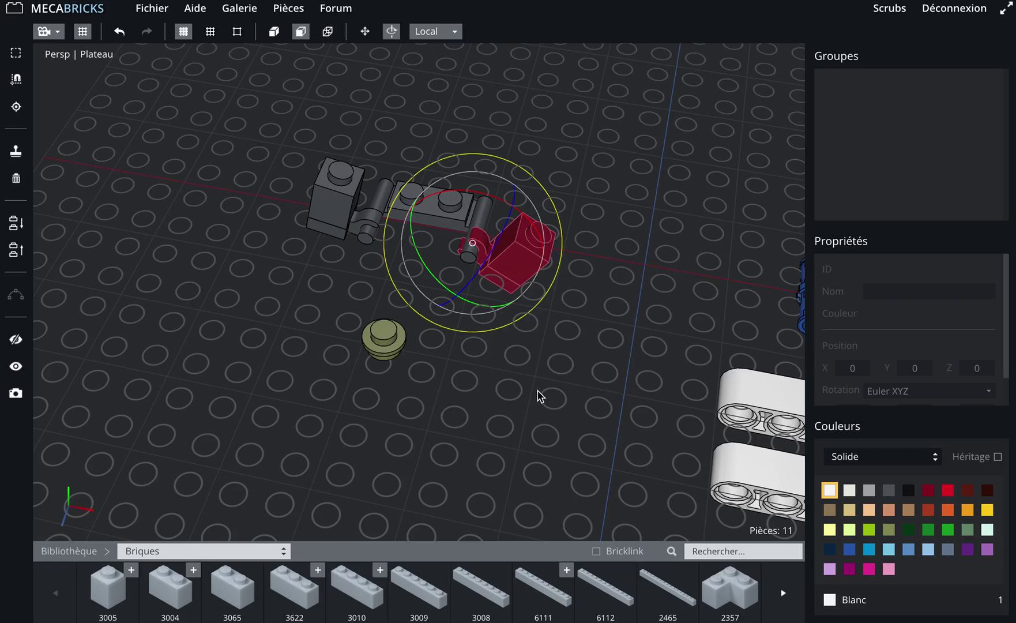
left_click_drag(536, 372, 529, 395)
right_click_drag(529, 398, 524, 402)
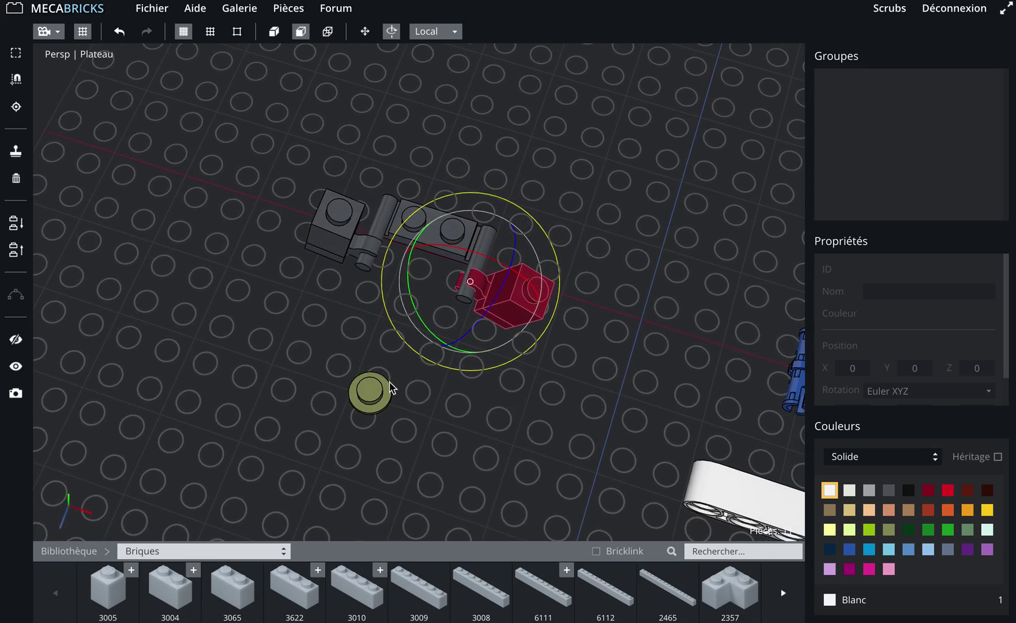
left_click(394, 188)
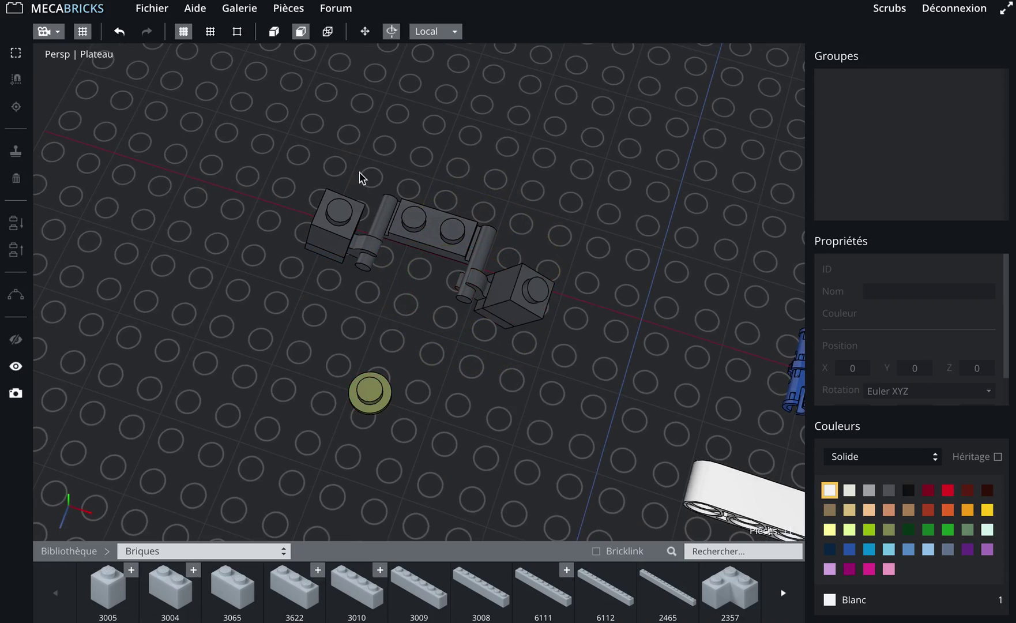
key("b")
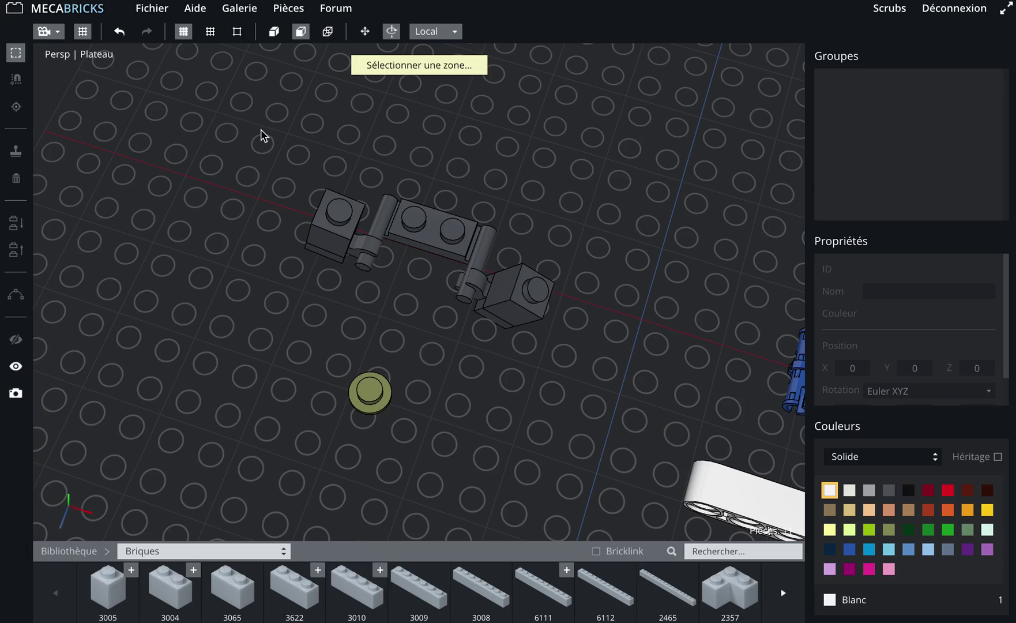
left_click_drag(260, 131, 557, 346)
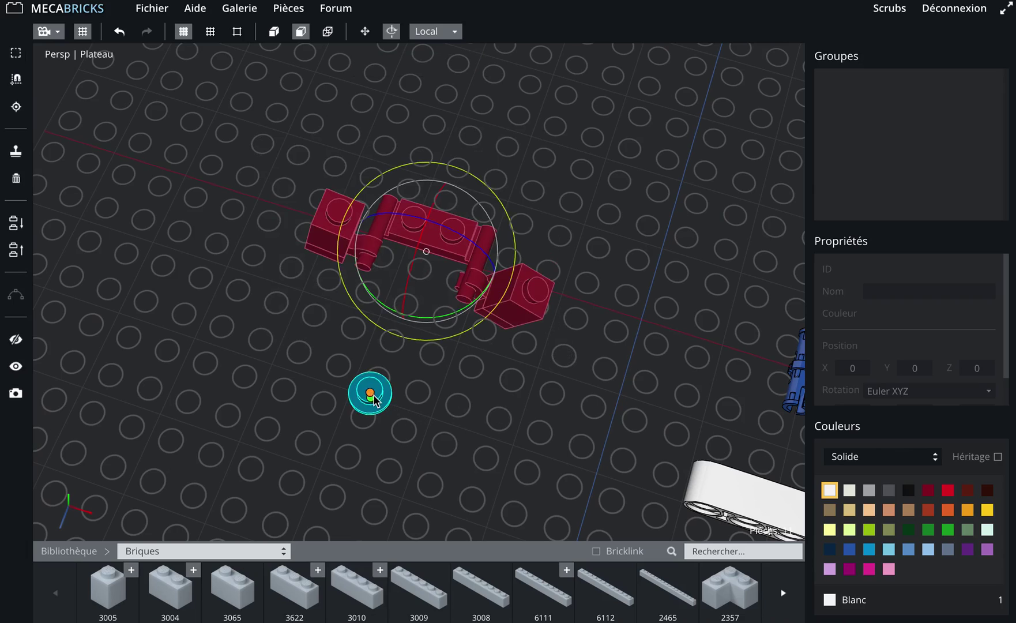
Make the connection point of the olive round plate the pivot of the selected hinged assembly.
left_click_drag(511, 428, 493, 414)
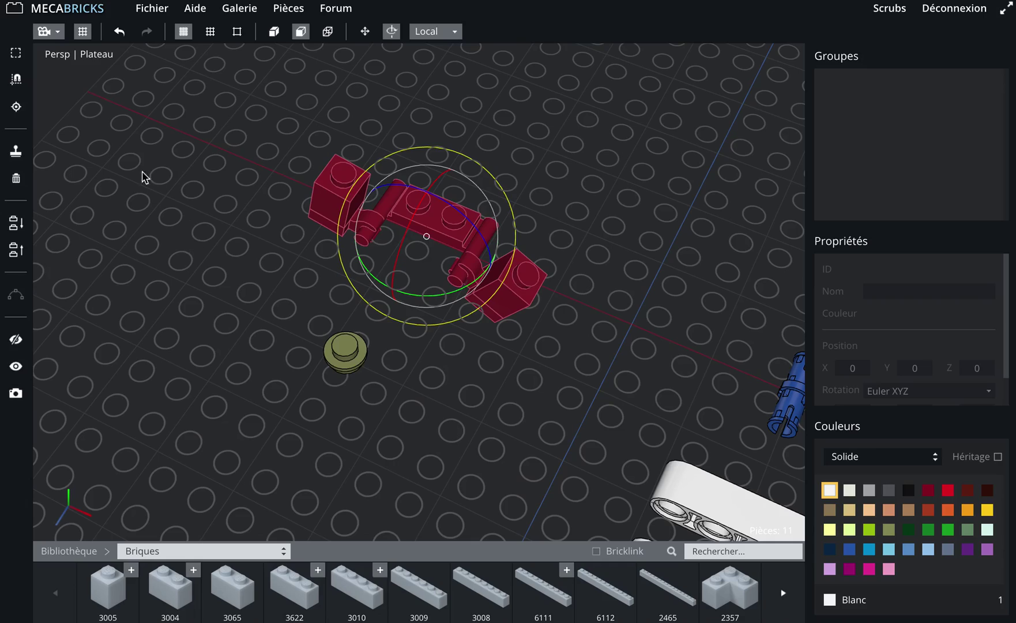
left_click(15, 109)
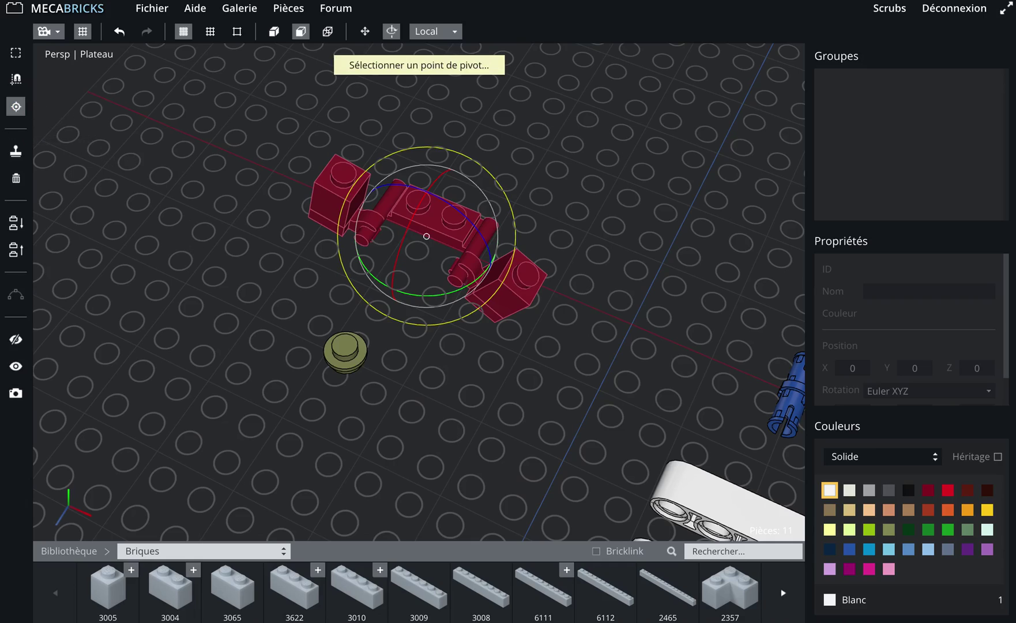
left_click(346, 359)
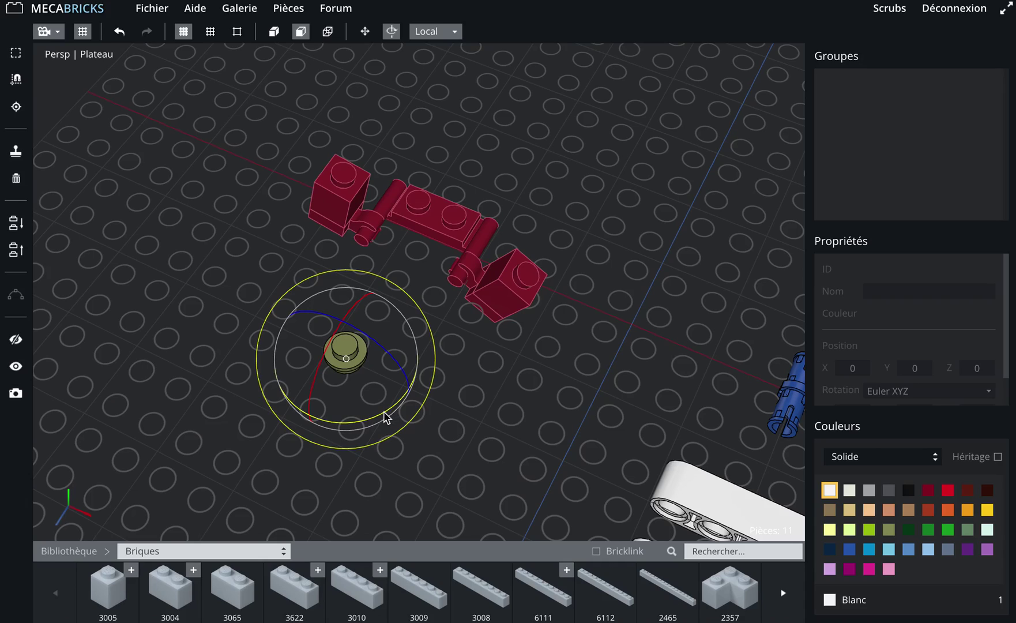
Rotate the hinged assembly around the olive round plate, turning and tilting it, and deselect it.
left_click_drag(385, 417, 537, 328)
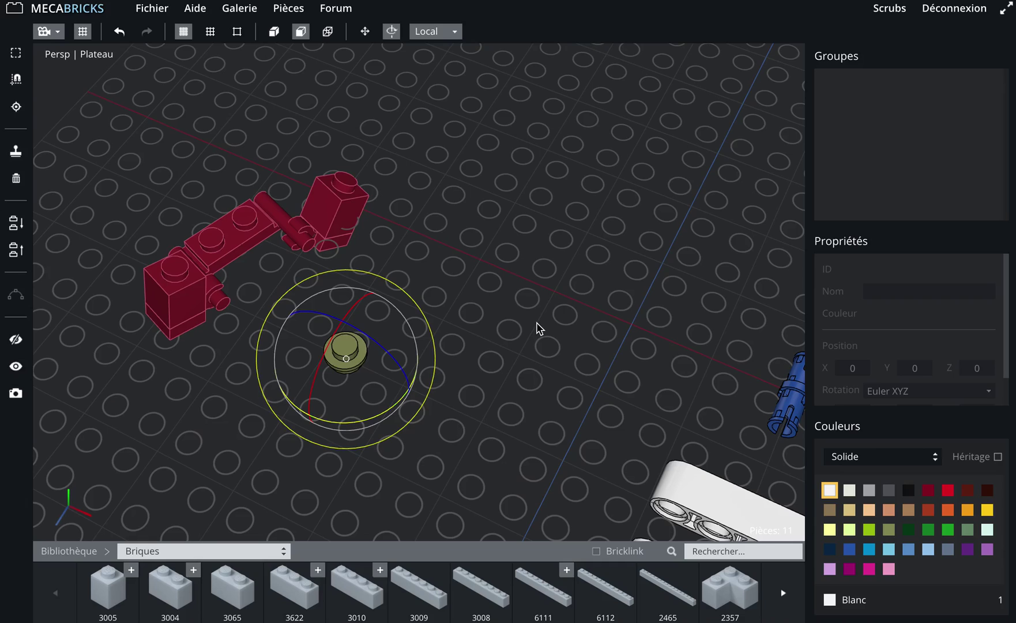
left_click_drag(362, 333, 449, 381)
scroll(448, 380, "down", 4)
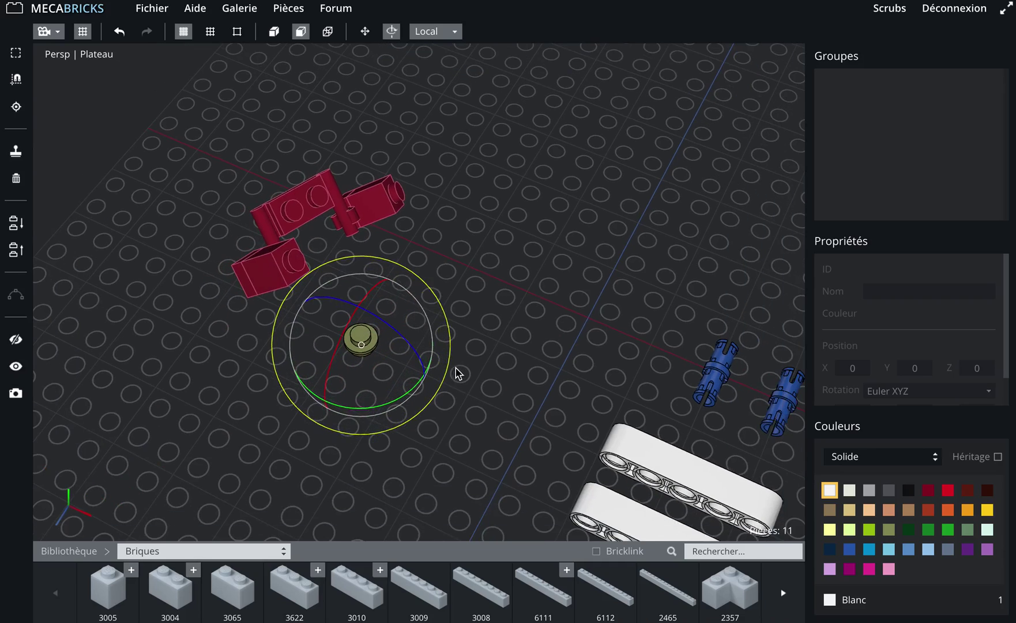
left_click(382, 432)
left_click_drag(436, 298, 469, 271)
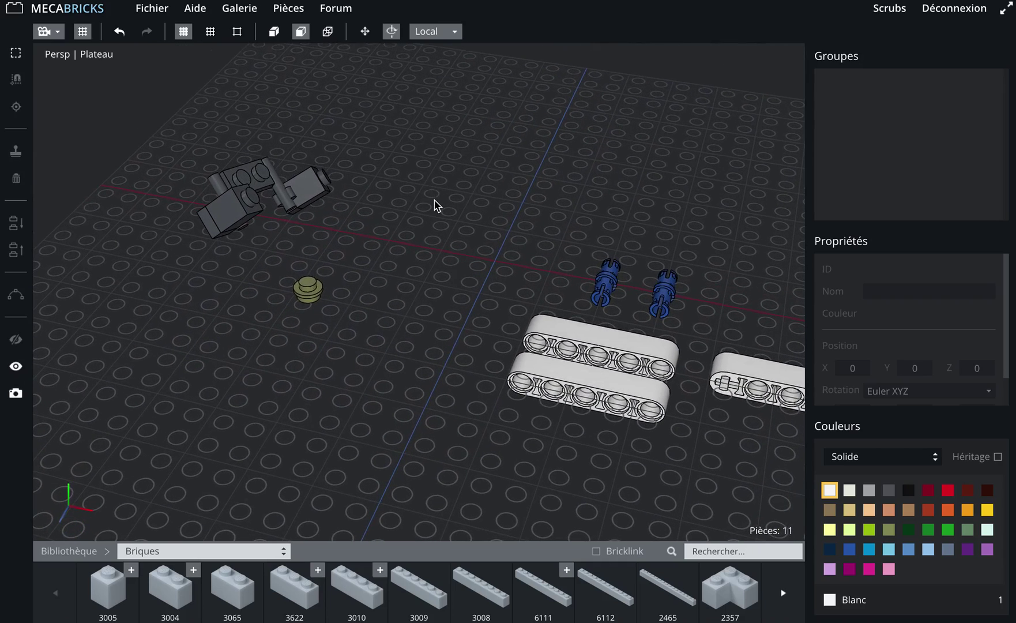
Switch to move mode, snap the olive round plate onto the stud of the outward-tilted brick, and deselect it.
left_click(365, 32)
right_click_drag(390, 152, 438, 271)
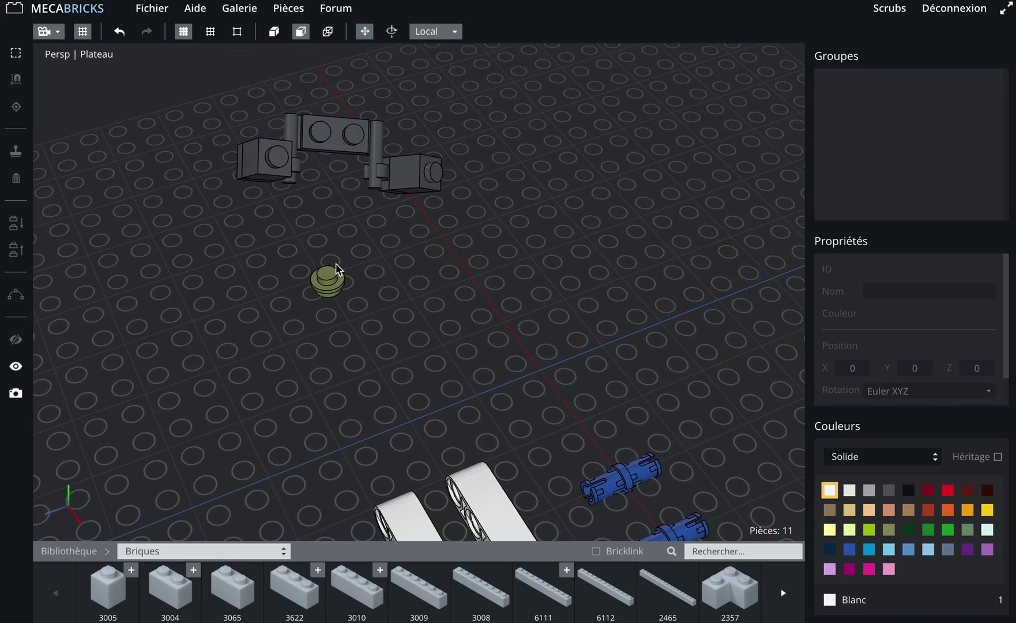
left_click(329, 289)
left_click(330, 290)
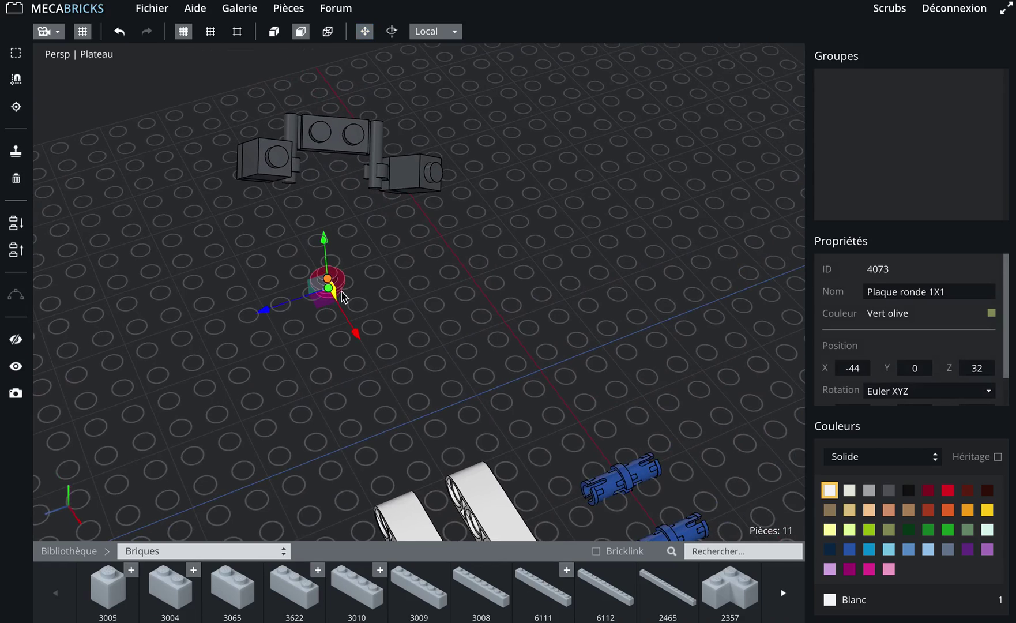
right_click_drag(341, 294, 428, 182)
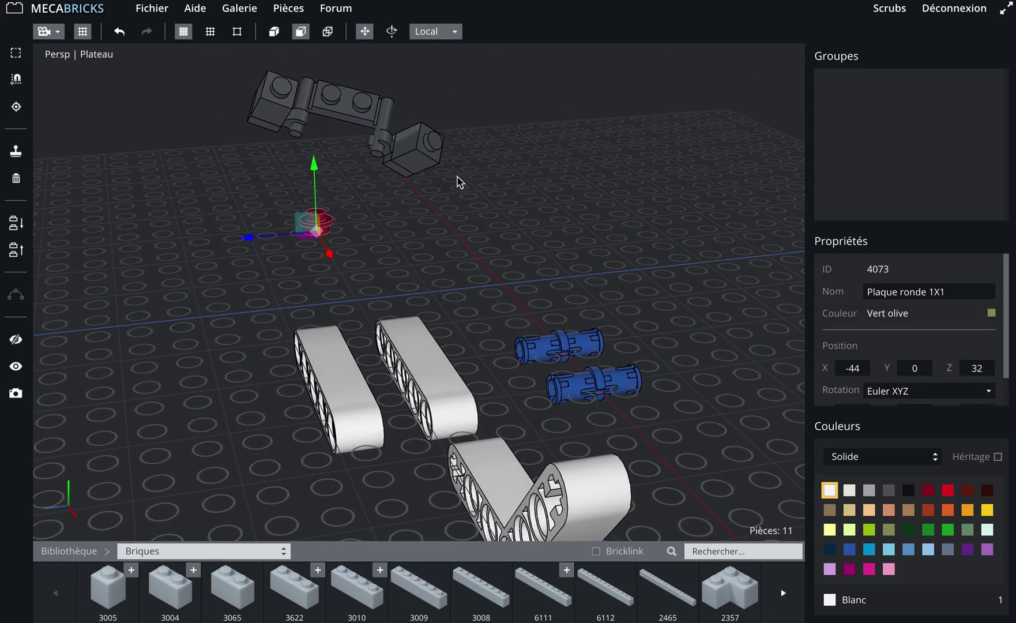
key("c")
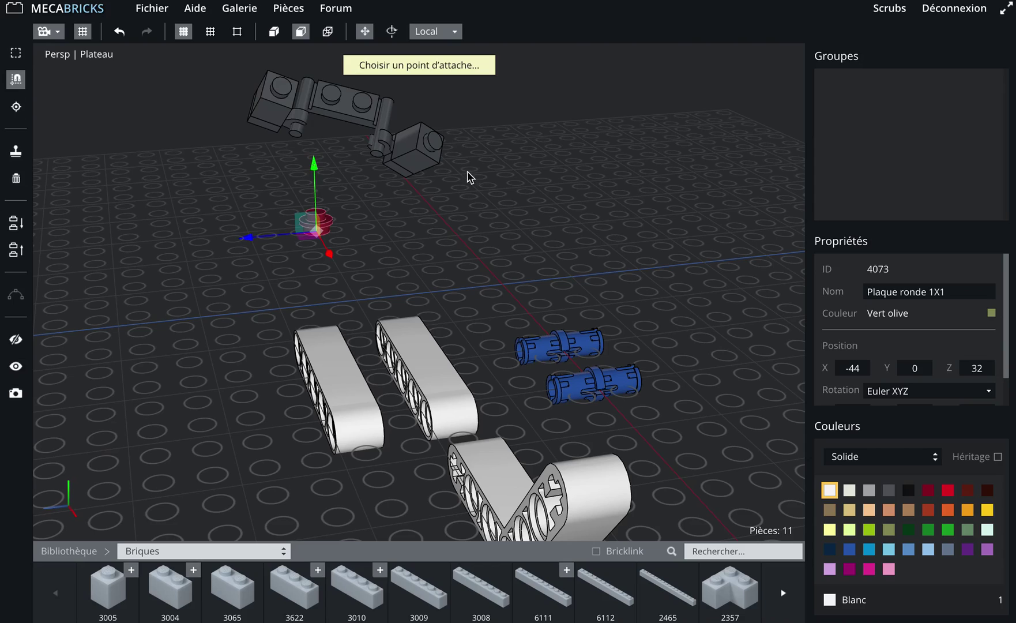
left_click(430, 143)
left_click(271, 229)
Hide the baseplate grid around the white Technic beams and blue pins.
right_click_drag(196, 259, 556, 330)
right_click_drag(433, 363, 465, 289)
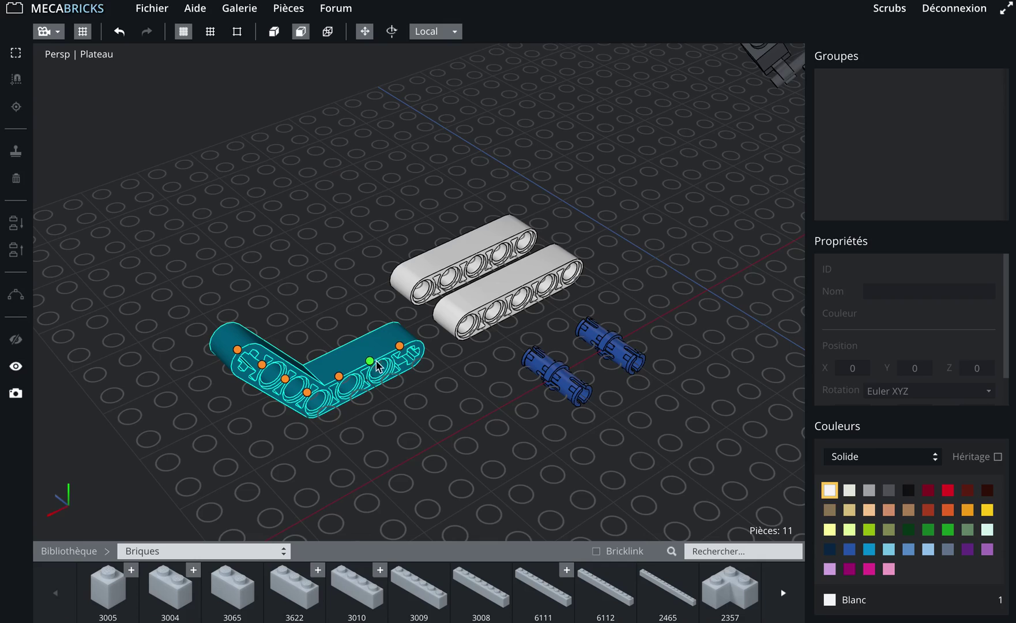
left_click_drag(503, 423, 439, 423)
right_click_drag(571, 408, 682, 402)
scroll(682, 398, "down", 1)
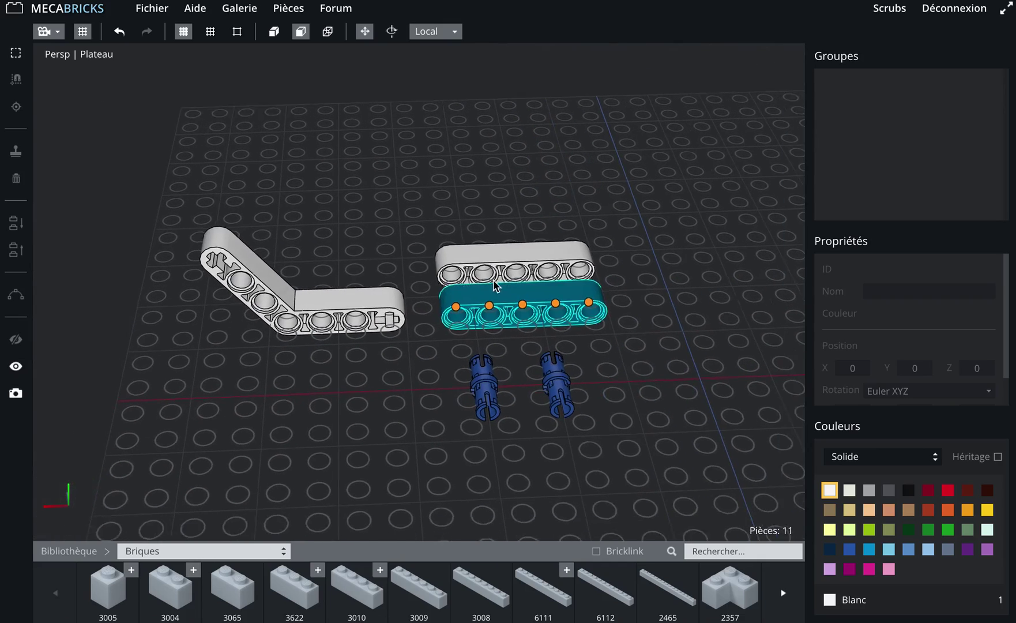
scroll(494, 281, "down", 2)
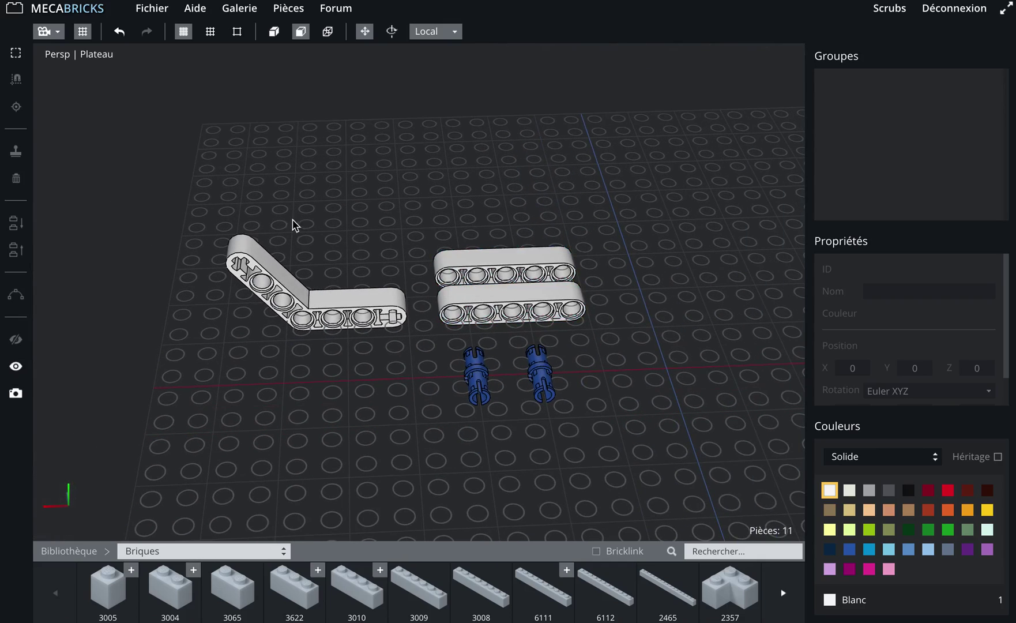
left_click(84, 32)
middle_click_drag(456, 186, 467, 170)
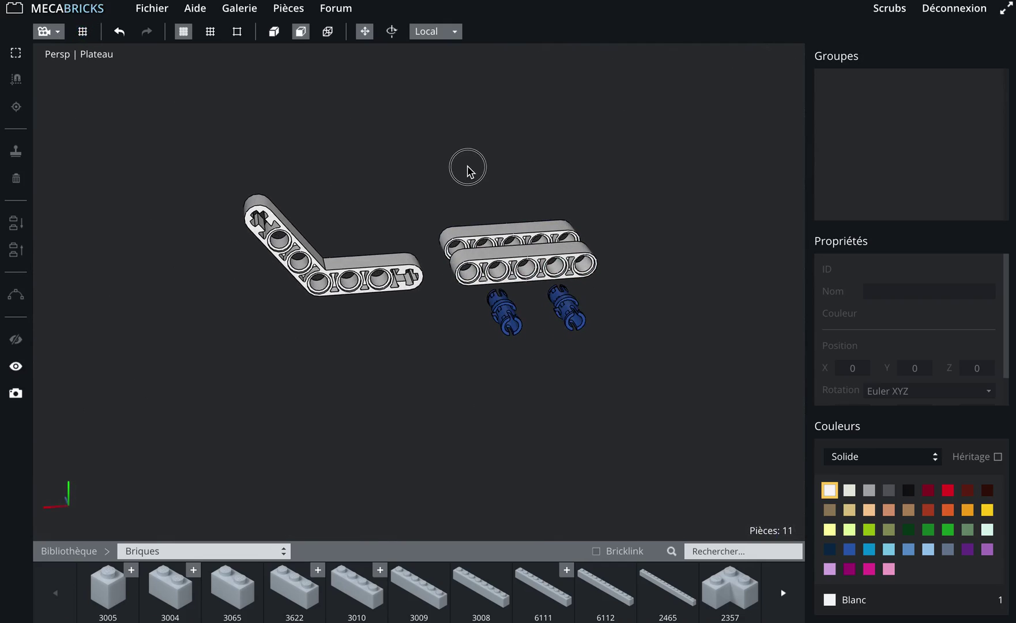
middle_click_drag(576, 377, 537, 411)
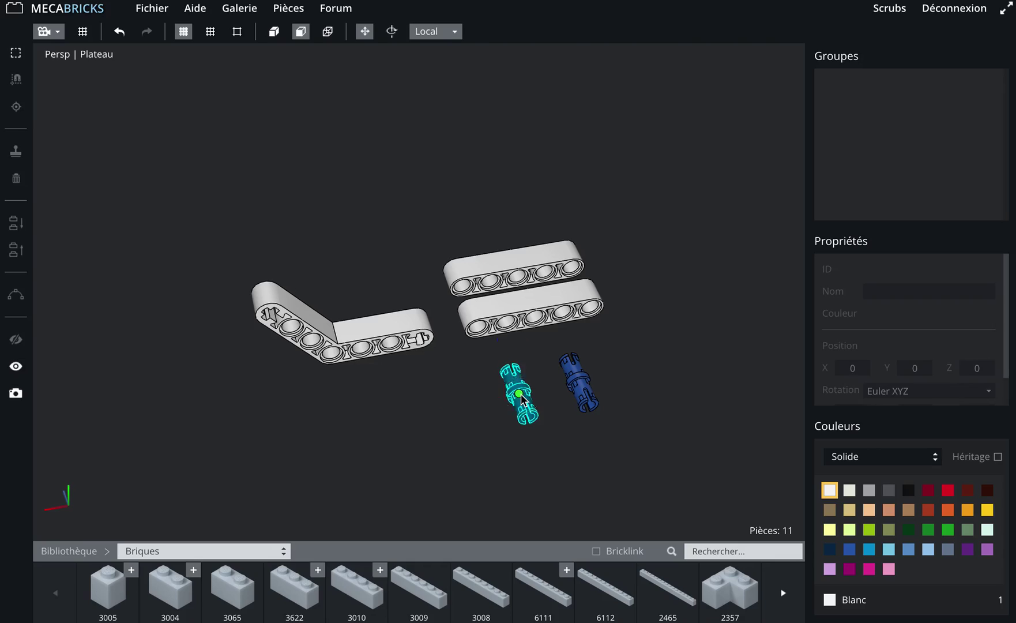
Snap one blue pin into the round hole on the angled beam's raised arm and slide it to Z 24 on the medium grid.
left_click(519, 395)
key("c")
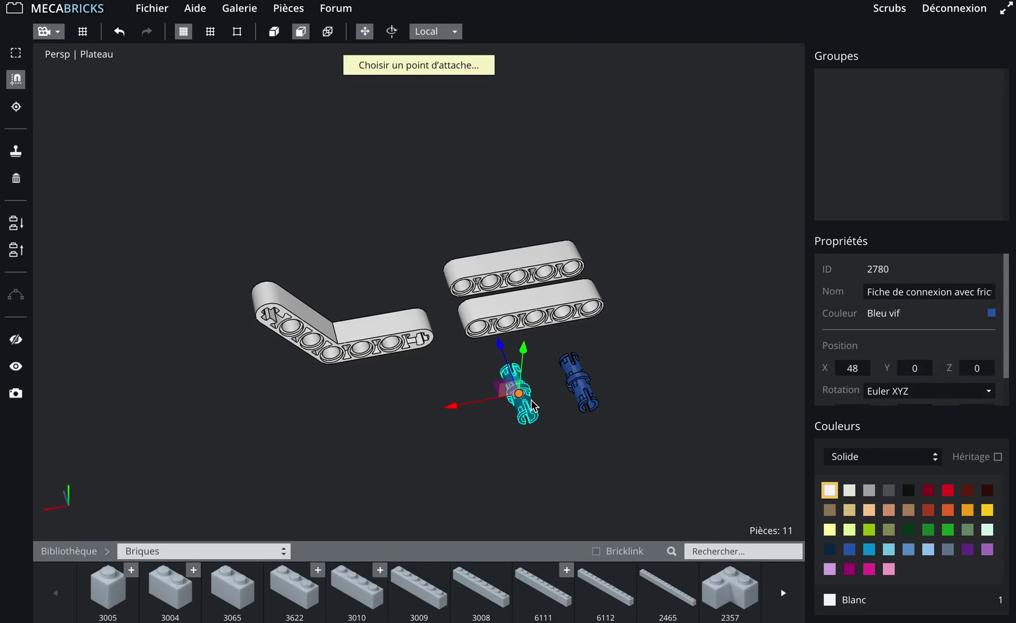
left_click(288, 318)
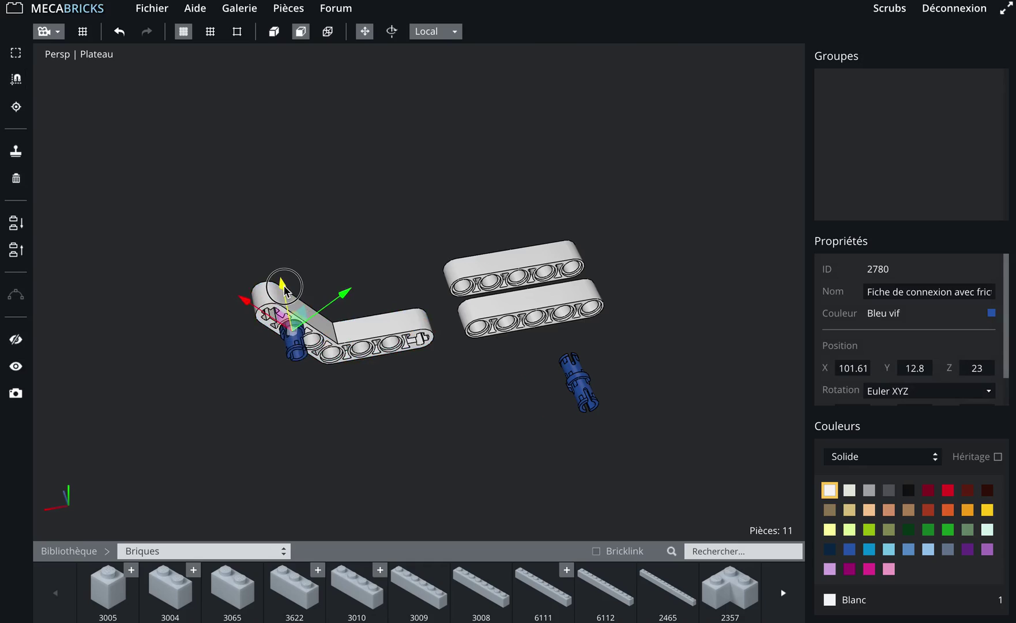
left_click(210, 31)
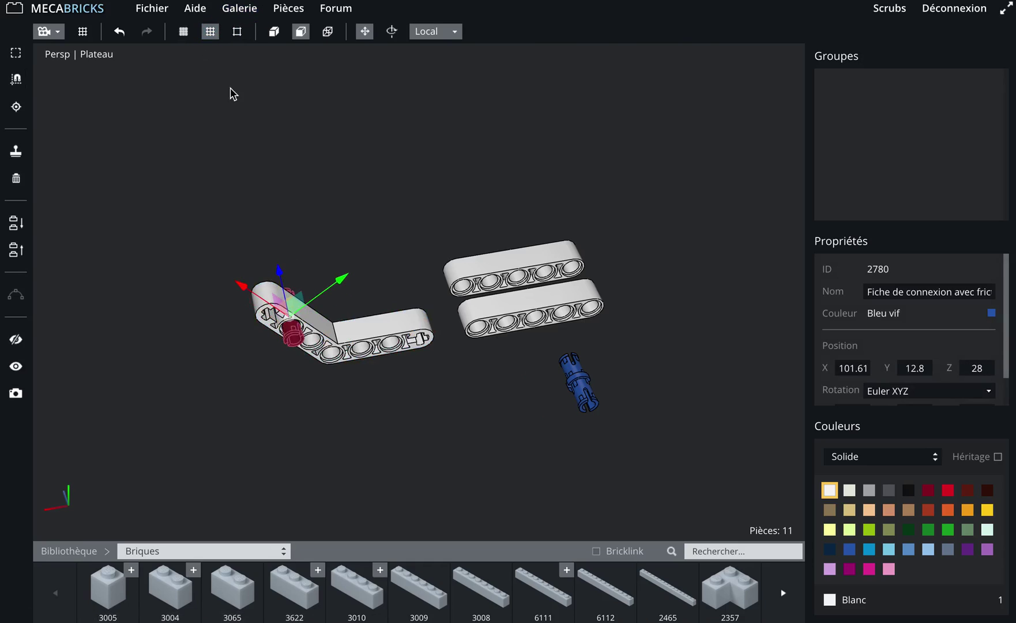
left_click_drag(278, 266, 277, 280)
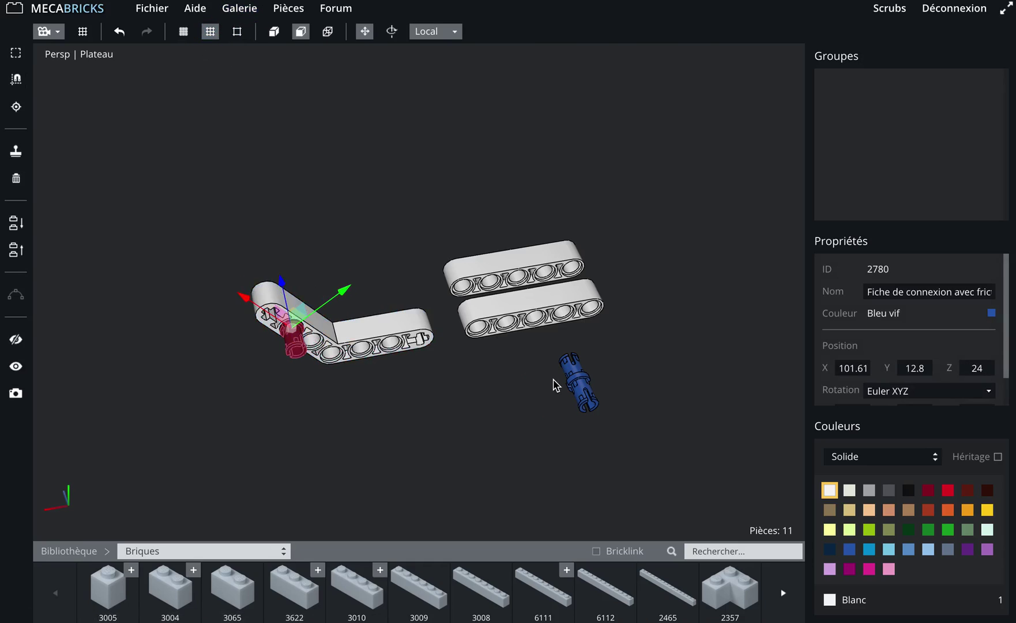
Snap the other blue pin into the last round hole of the angled beam's flat arm and slide it out to Z 24.
left_click(582, 384)
key("c")
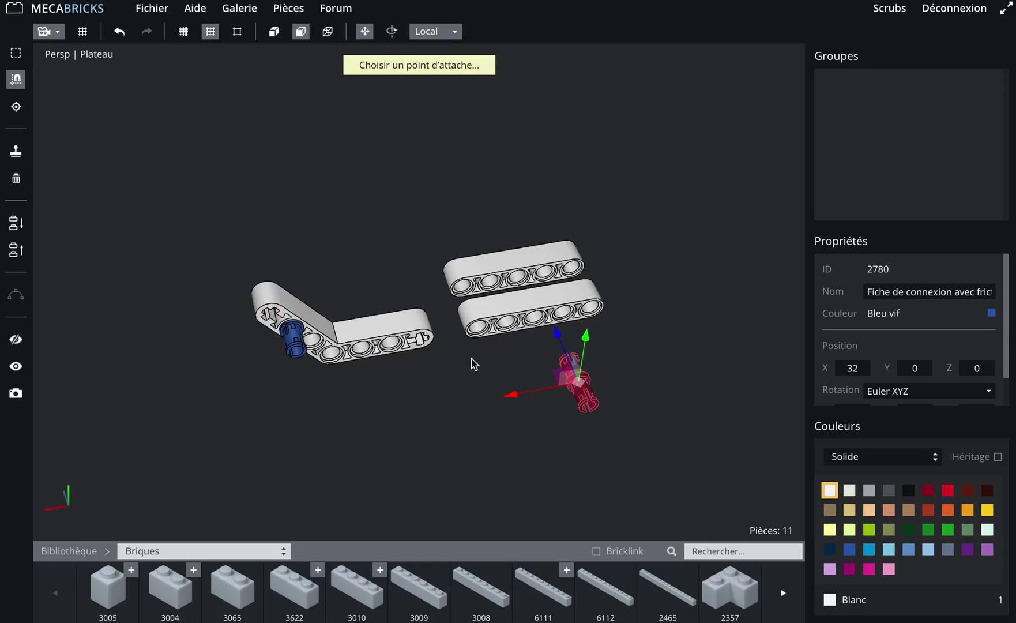
left_click(388, 334)
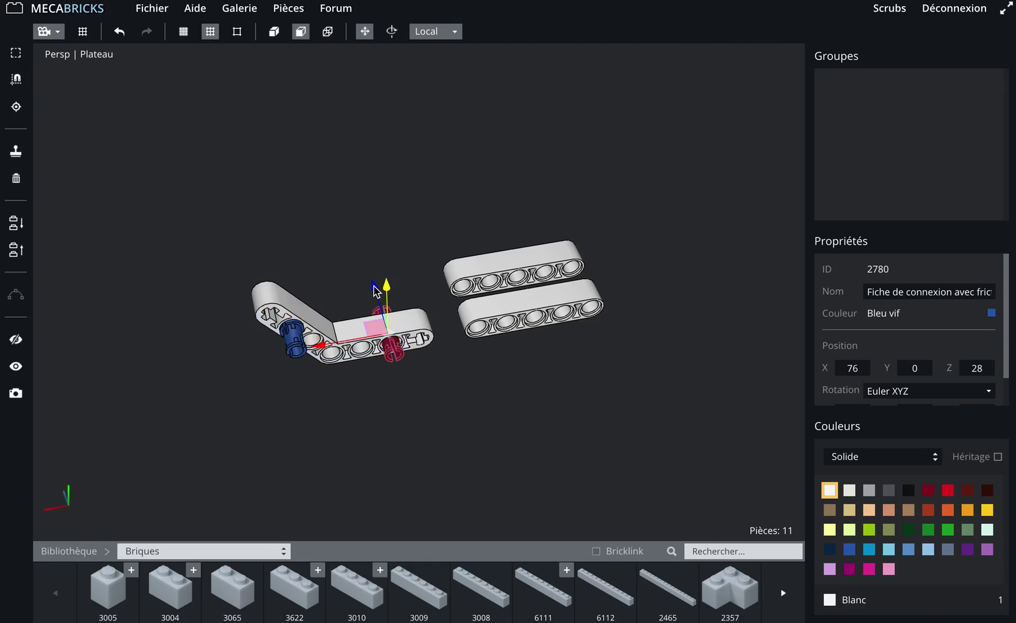
mouse_move(382, 293)
left_mouse_down()
mouse_move(378, 303)
mouse_move(379, 292)
left_mouse_up()
left_click_drag(372, 367, 417, 428)
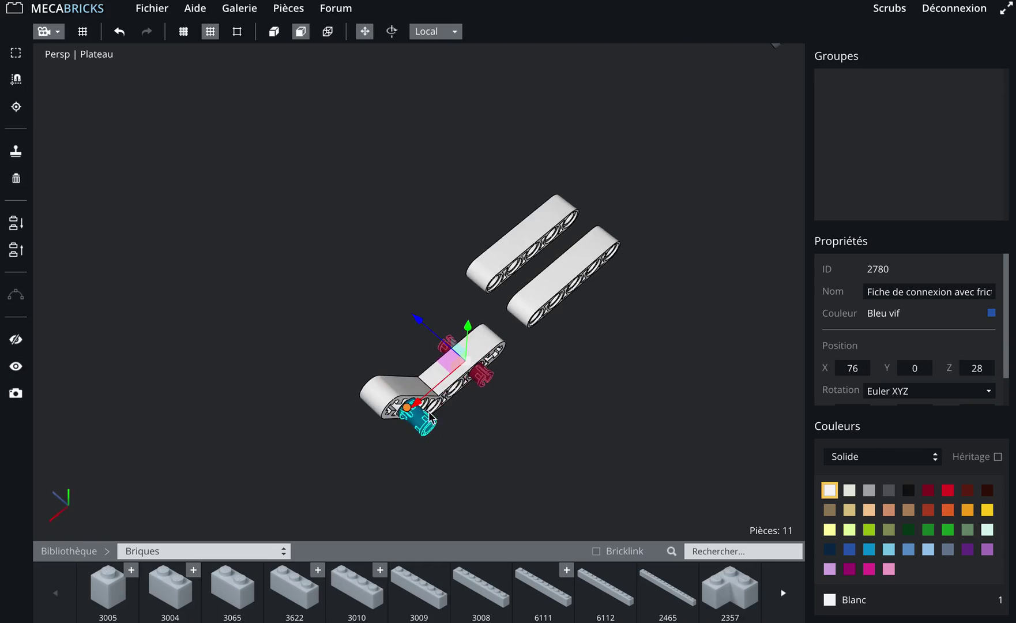
left_click_drag(425, 323, 435, 331)
right_click_drag(561, 399, 558, 231)
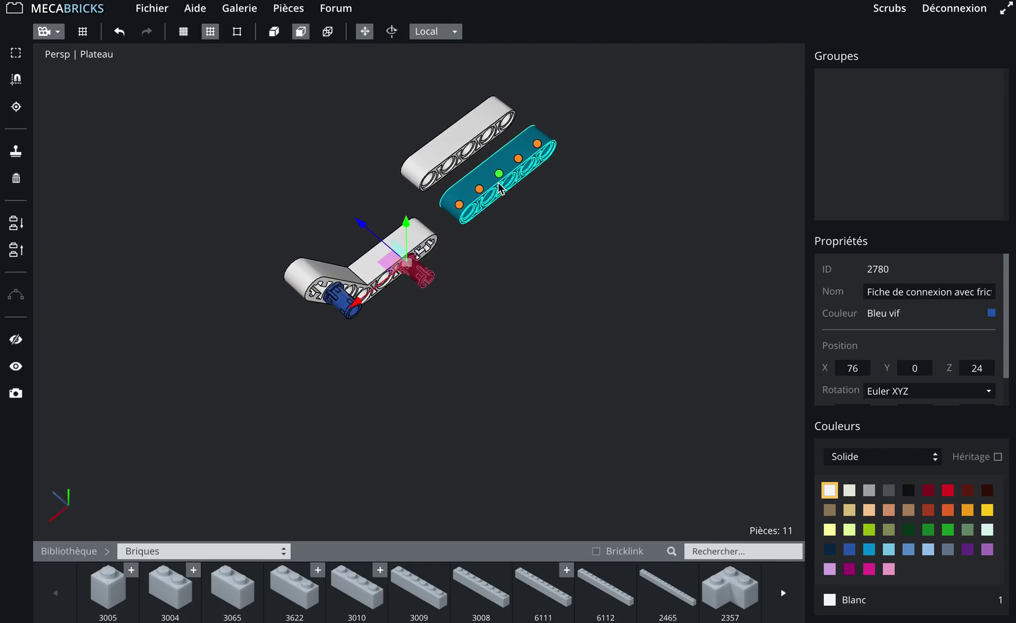
Snap the nearer Technic 5M beam by its end hole onto the pin in the raised arm and slide it to Z 20.
left_click(459, 206)
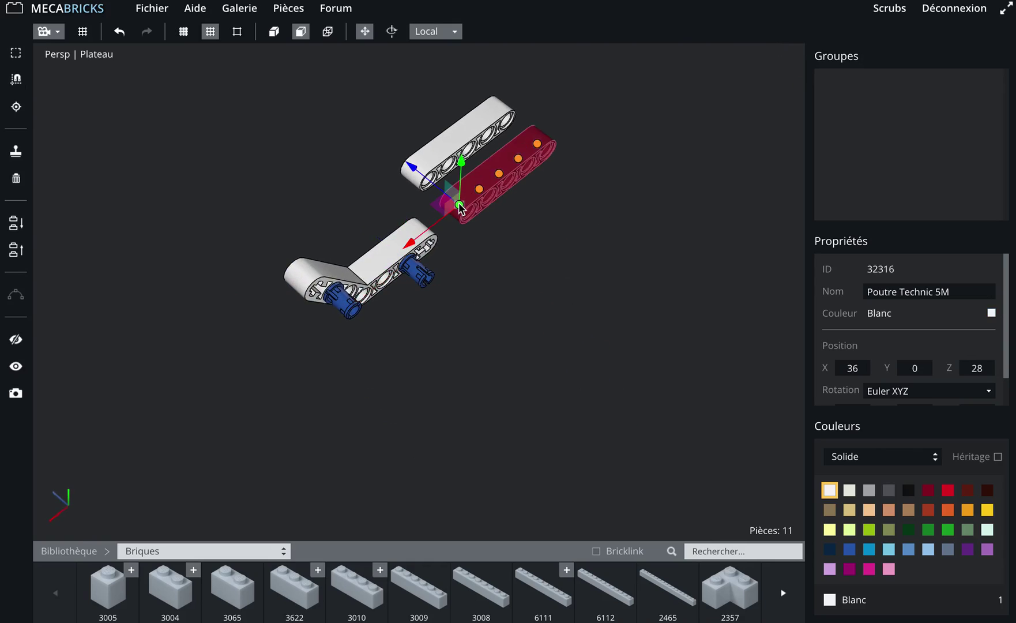
key("s")
left_click(334, 293)
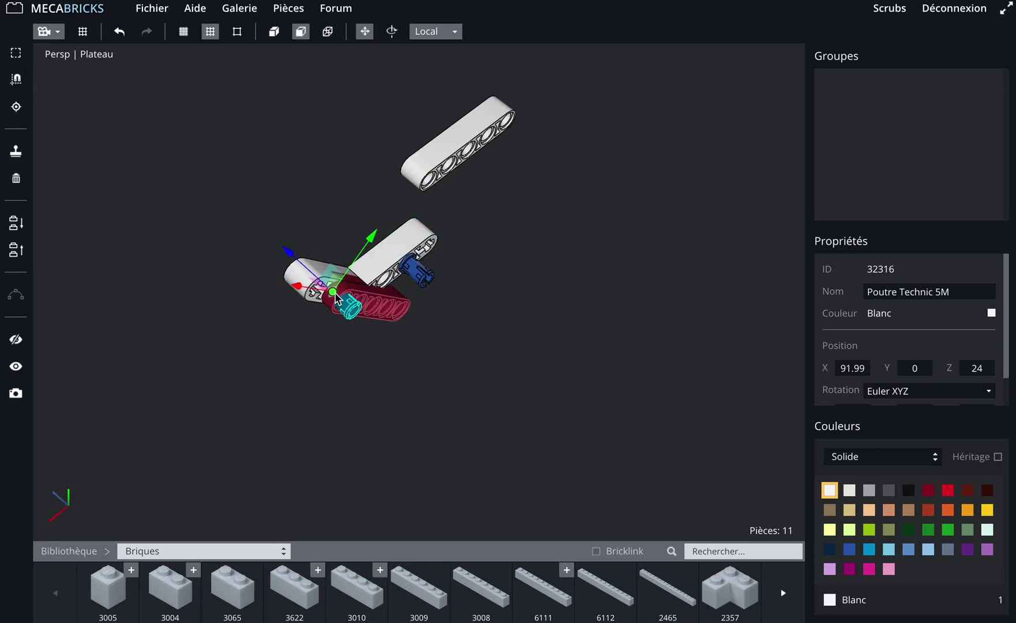
left_click_drag(290, 253, 301, 258)
Rotate the attached 5M beam around its pin so it points outward from the angled beam, refining with the fine grid, and deselect it.
left_click_drag(628, 308, 508, 299)
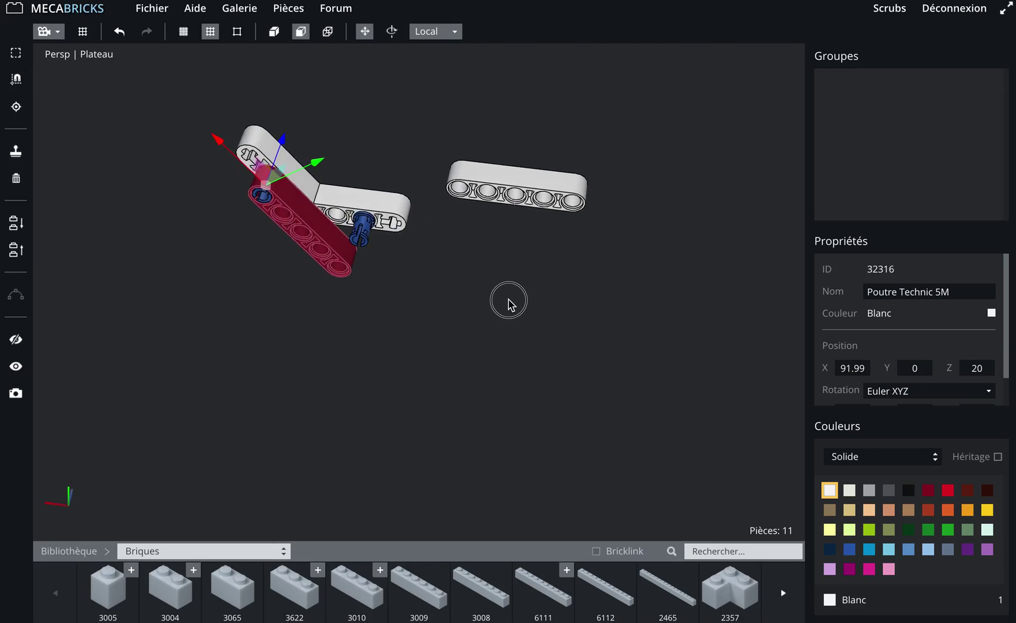
key("r")
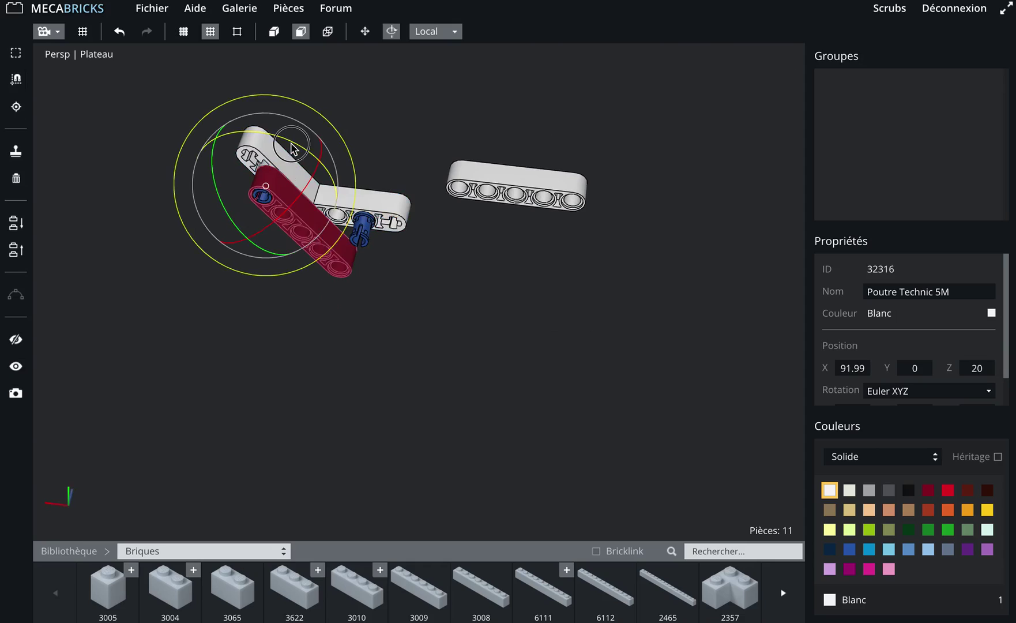
left_click_drag(292, 147, 196, 86)
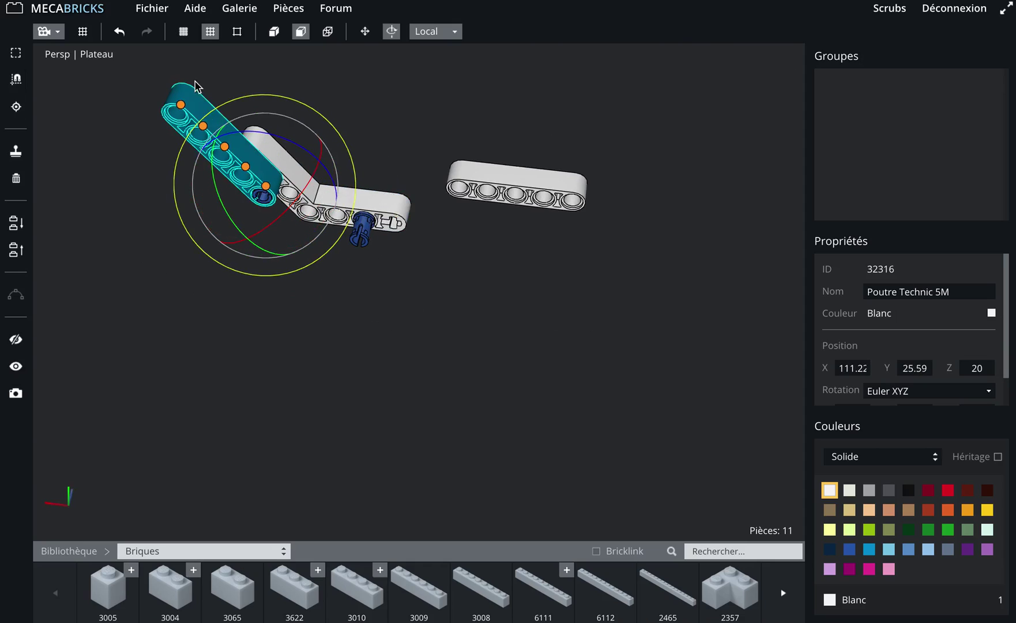
left_click(184, 36)
right_click_drag(442, 337, 454, 384)
left_click_drag(320, 200, 347, 211)
left_click(531, 251)
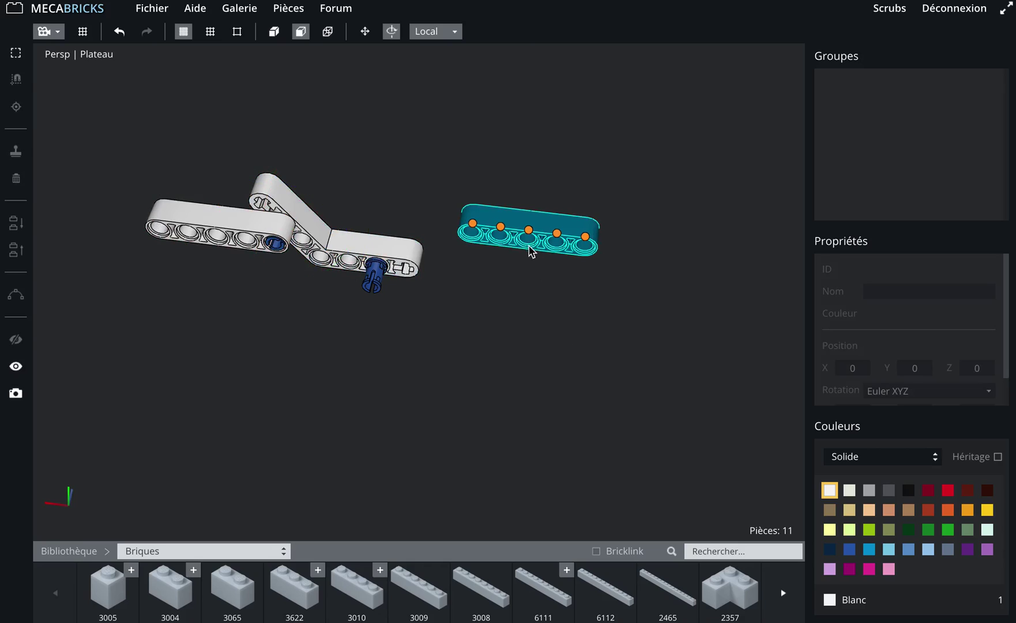
Snap the remaining Technic 5M beam by its end hole onto the pin in the angled beam's flat arm and slide it along the pin on the medium grid.
left_click(472, 229)
left_click(471, 229)
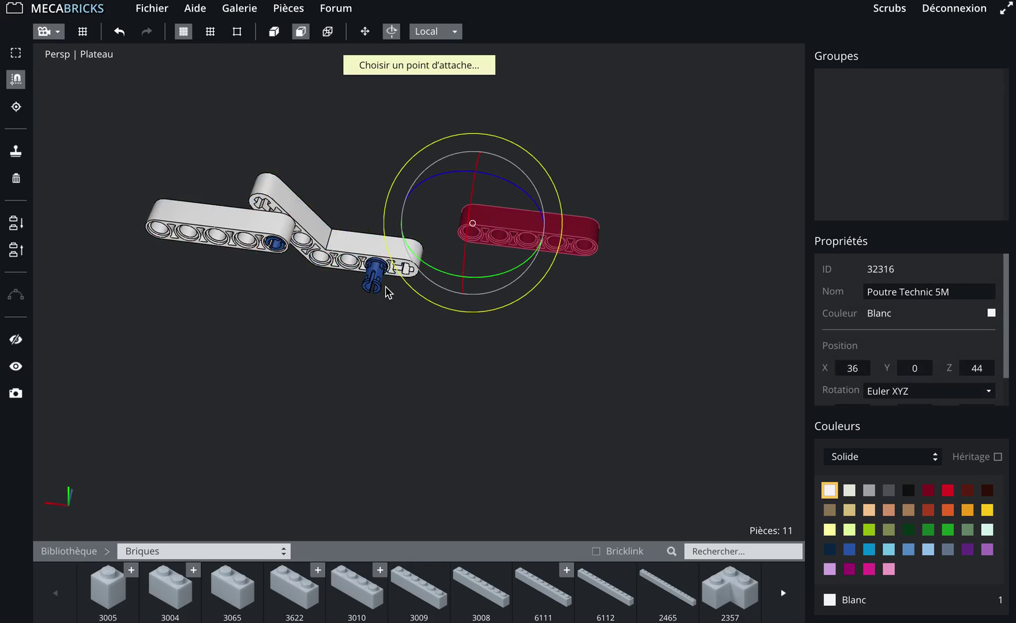
left_click(372, 278)
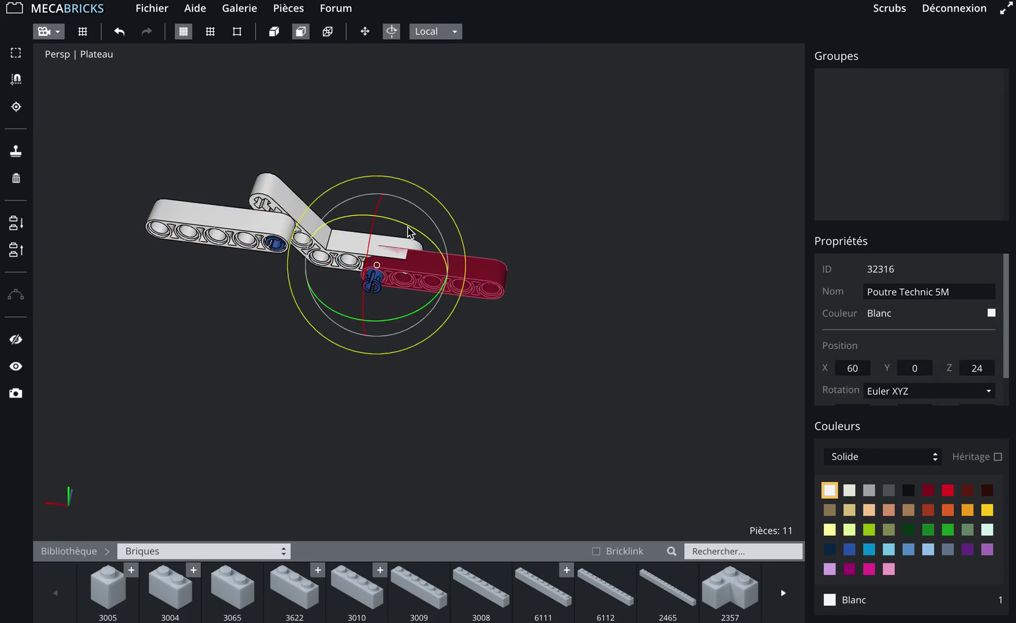
key("w")
left_click_drag(387, 223, 385, 231)
key("2")
right_click_drag(511, 445, 471, 441)
left_click(471, 442)
Inspect the hinged brick assembly and the Technic beam assembly from several angles.
scroll(463, 429, "down", 2)
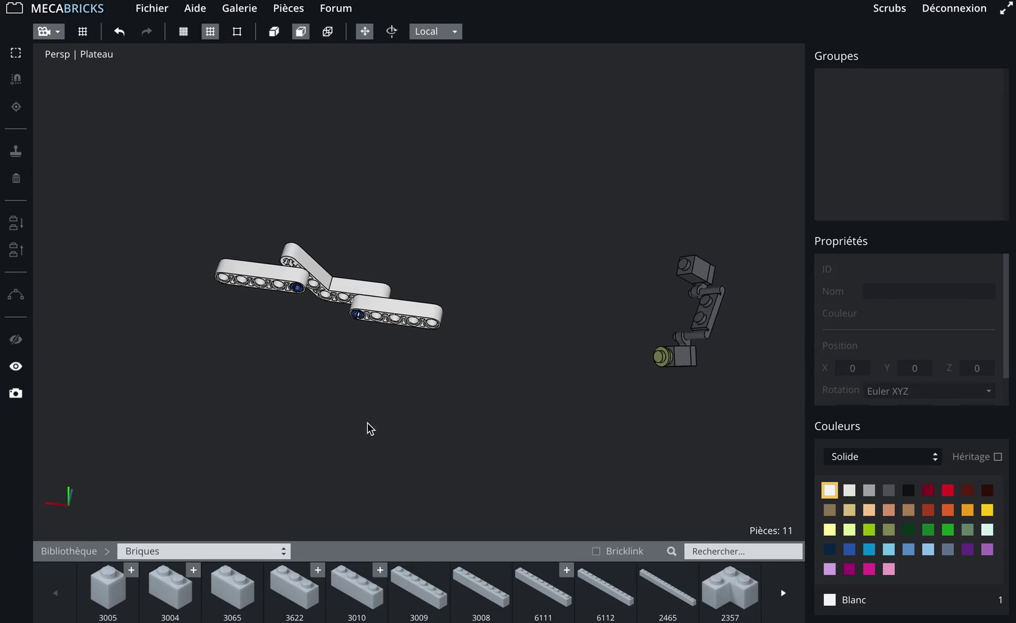
left_click_drag(367, 424, 727, 385)
left_click_drag(525, 352, 508, 411)
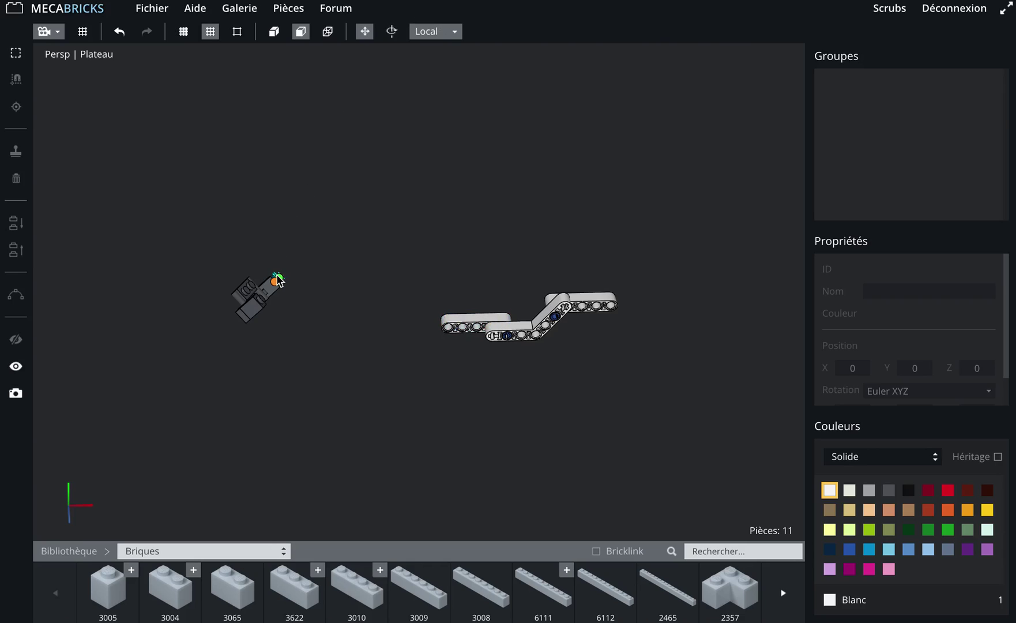
right_click_drag(387, 356, 376, 367)
scroll(367, 378, "up", 3)
left_click_drag(327, 387, 329, 387)
right_click_drag(329, 392, 384, 233)
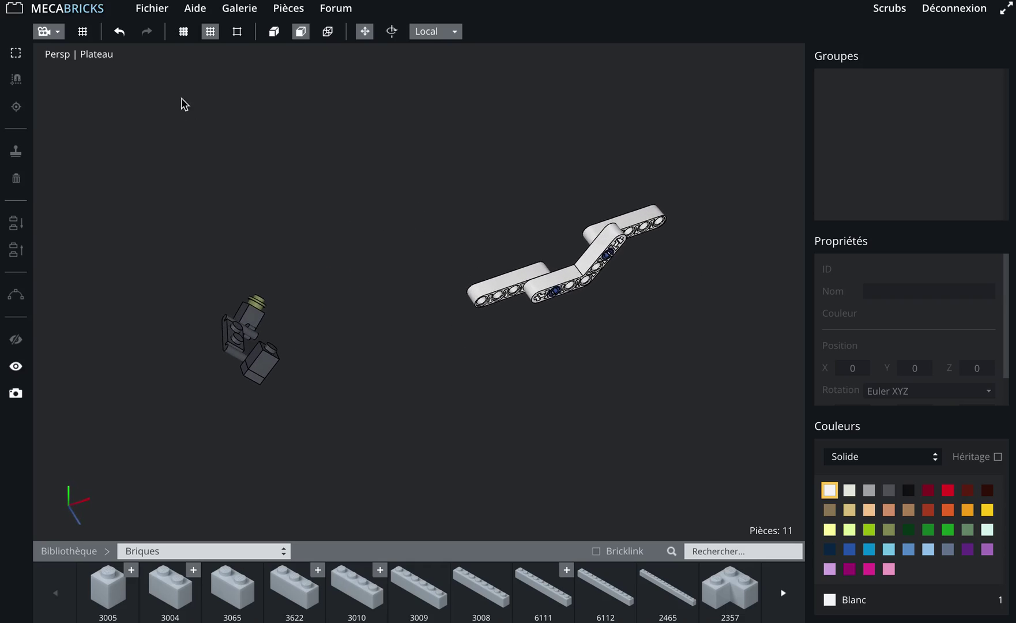
Undo the build actions one by one back to the empty scene.
left_click(120, 33)
left_click(148, 32)
key("ctrl+z")
key("ctrl+z")
key("ctrl+z")
key("ctrl+z")
key("ctrl+z")
key("ctrl+z")
key("ctrl+z")
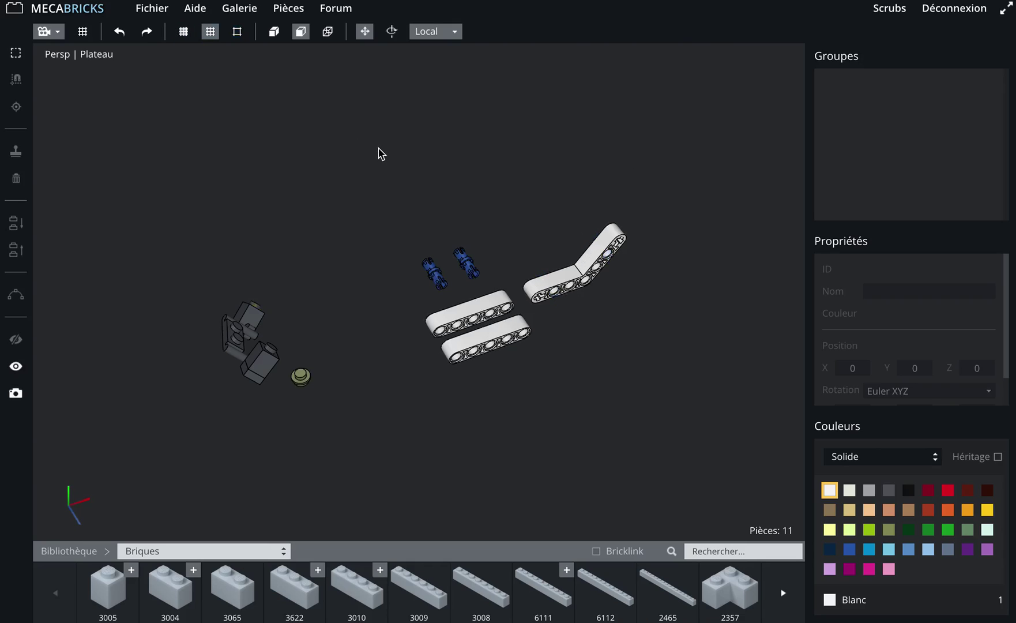
key("ctrl+z")
key("ctrl+z")
key("ctrl+z")
key("ctrl+z")
key("ctrl+z")
key("ctrl+z")
key("ctrl+z")
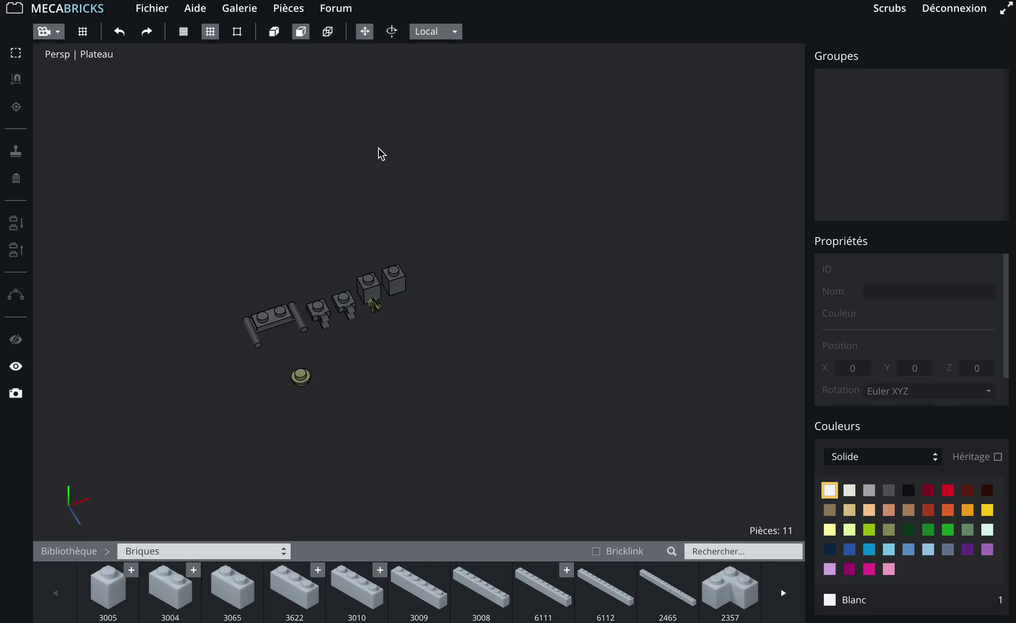
key("ctrl+z")
key("ctrl+z")
key("ctrl+z")
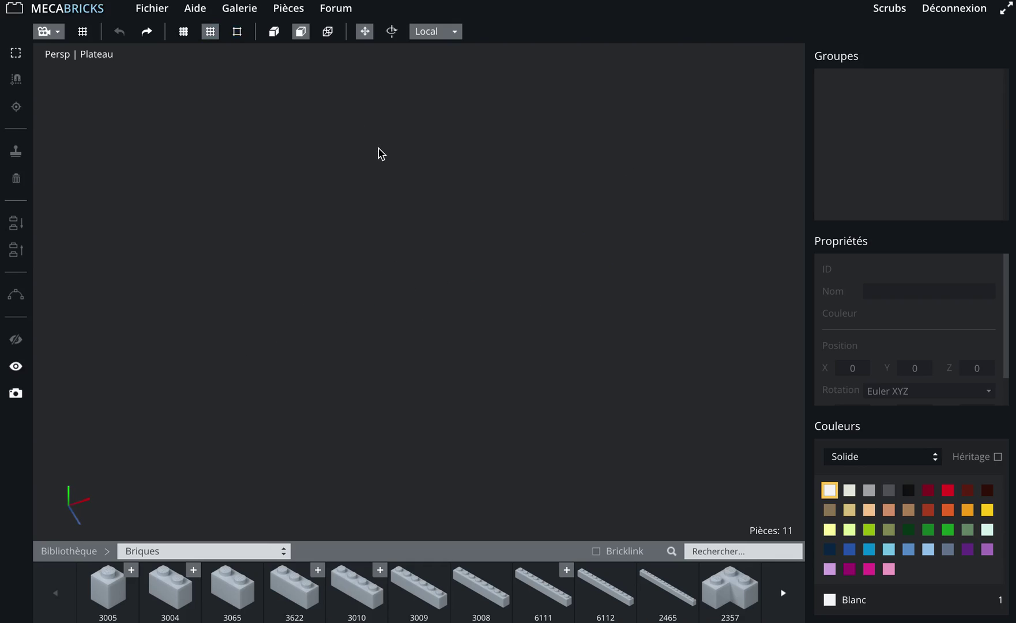
Redo all the undone actions until both assemblies are complete again.
key("ctrl+y")
key("ctrl+y")
key("ctrl+y")
key("ctrl+y")
key("ctrl+y")
key("ctrl+y")
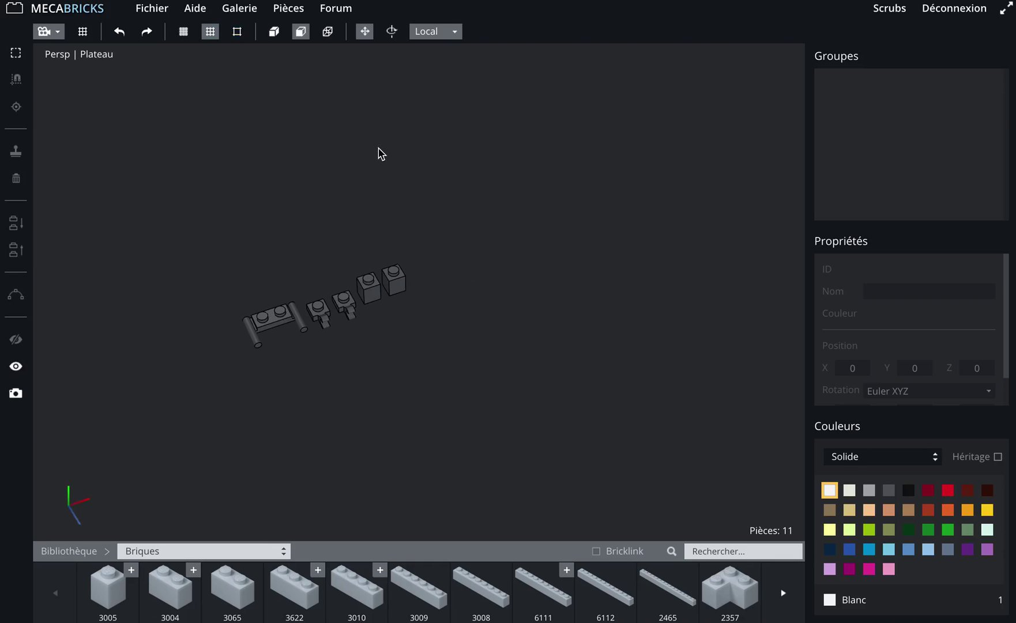
key("ctrl+y")
key("ctrl+y")
key("ctrl+y")
key("ctrl+y")
key("ctrl+y")
key("ctrl+y")
key("ctrl+y")
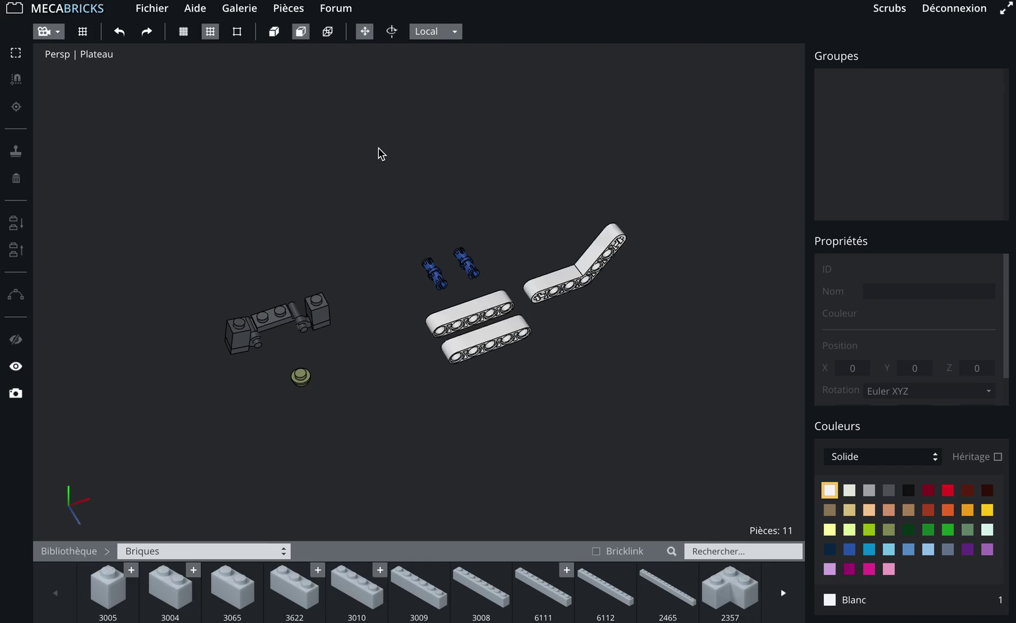
key("ctrl+y")
key("ctrl+y")
key("ctrl+y")
key("ctrl+y")
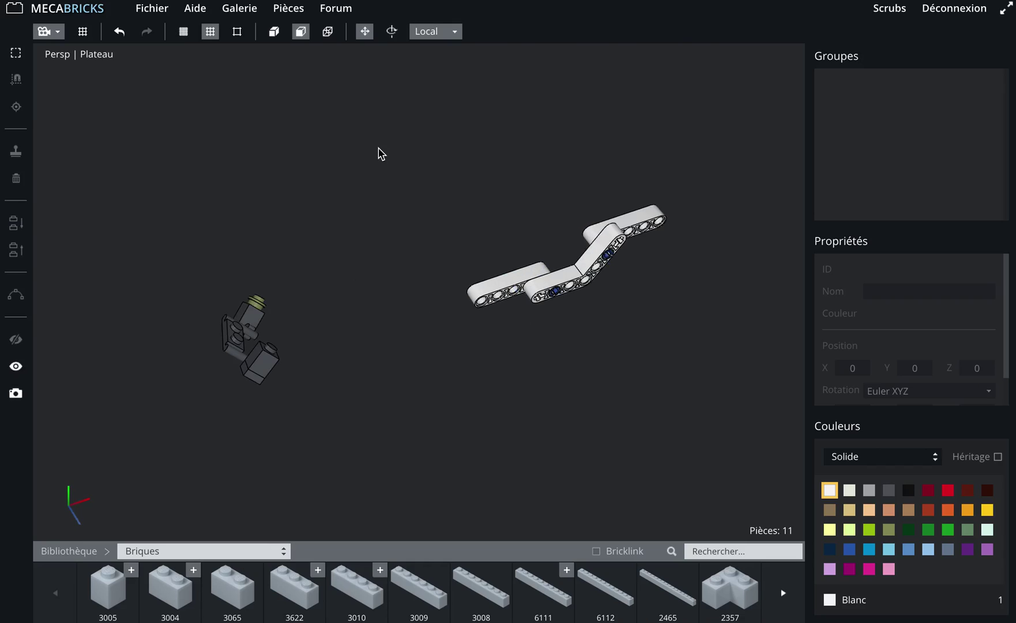
right_click_drag(365, 243, 337, 253)
left_click_drag(356, 276, 250, 270)
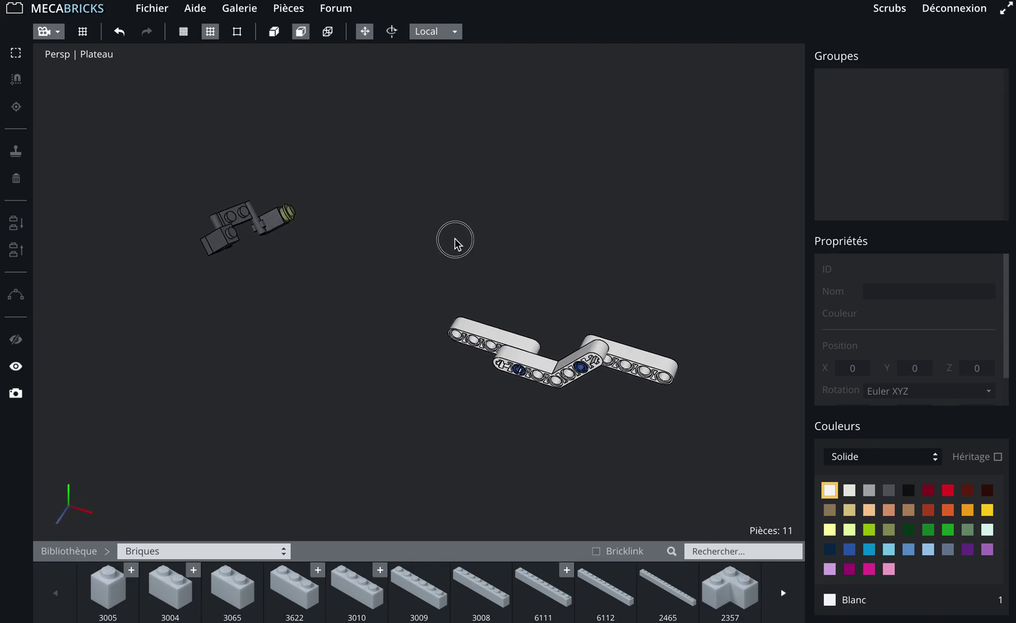